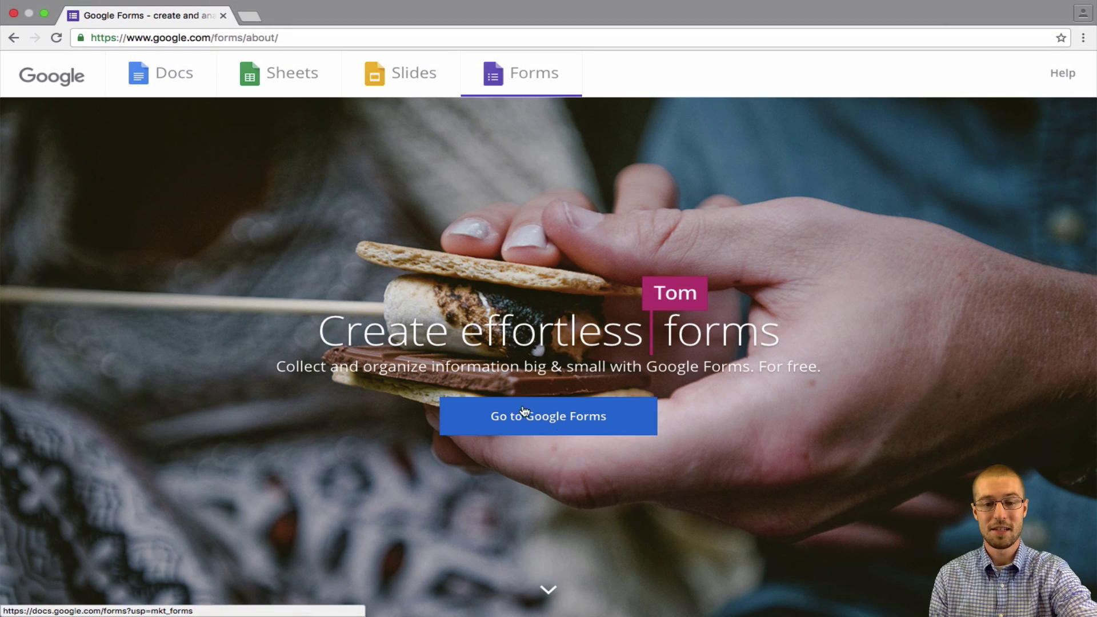
# Launch the Google Forms app in a new tab from the about page.
pyautogui.click(530, 426)
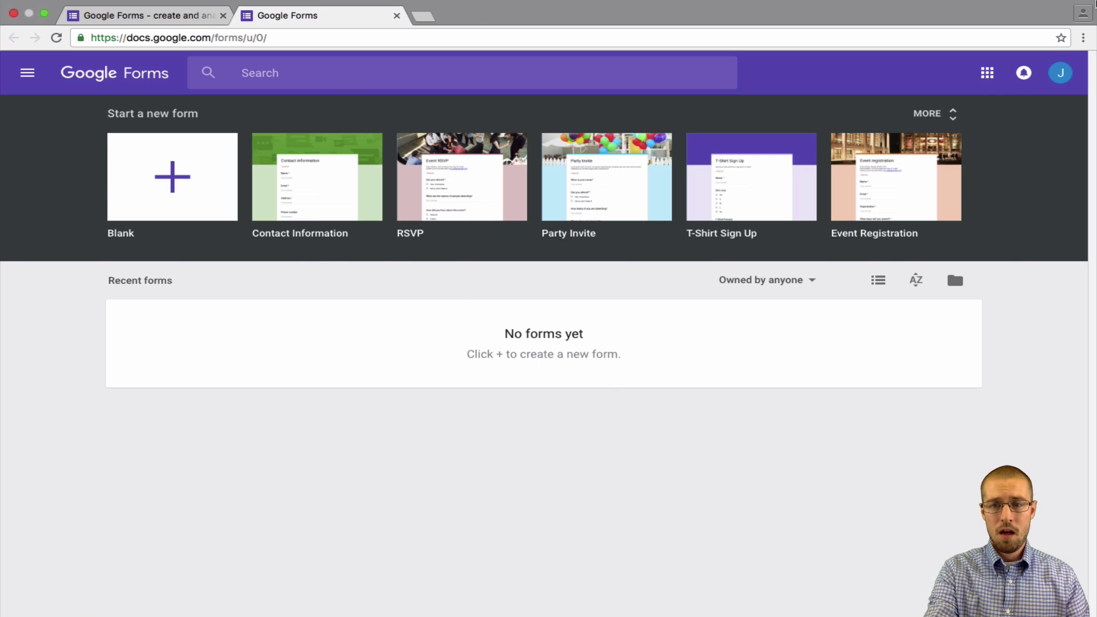
pyautogui.moveTo(1003, 5)
pyautogui.click(878, 6)
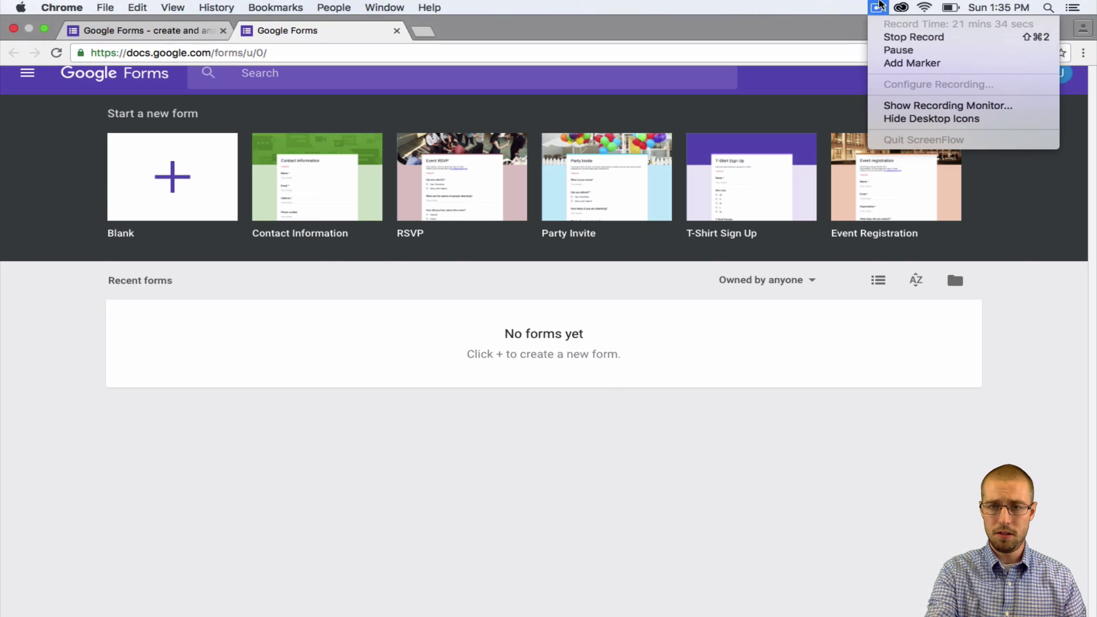
pyautogui.click(898, 50)
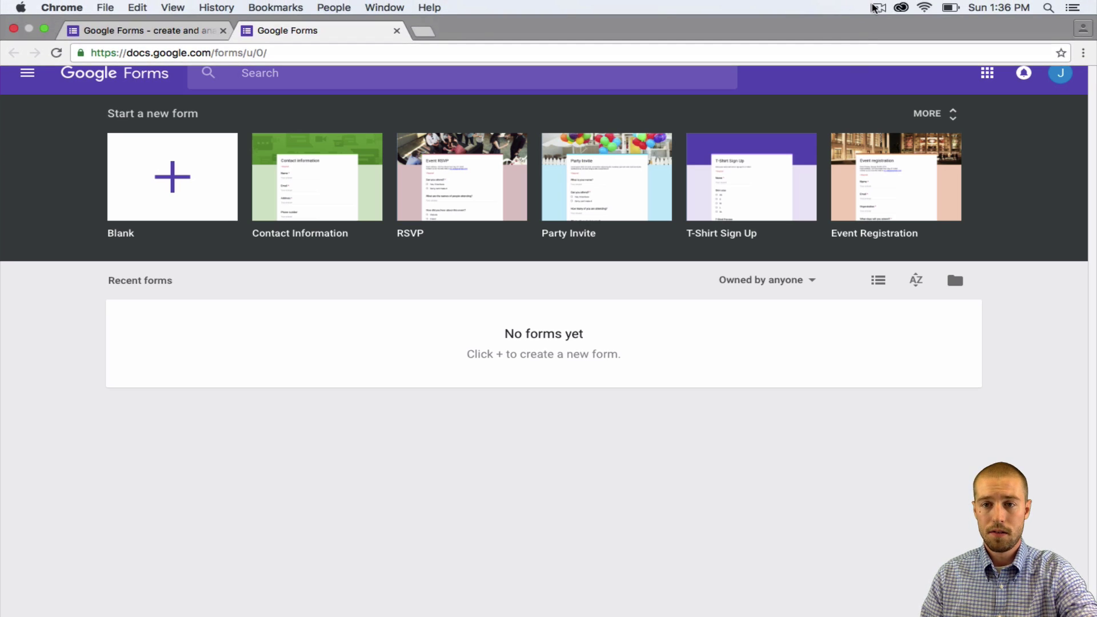
pyautogui.click(878, 7)
pyautogui.click(836, 8)
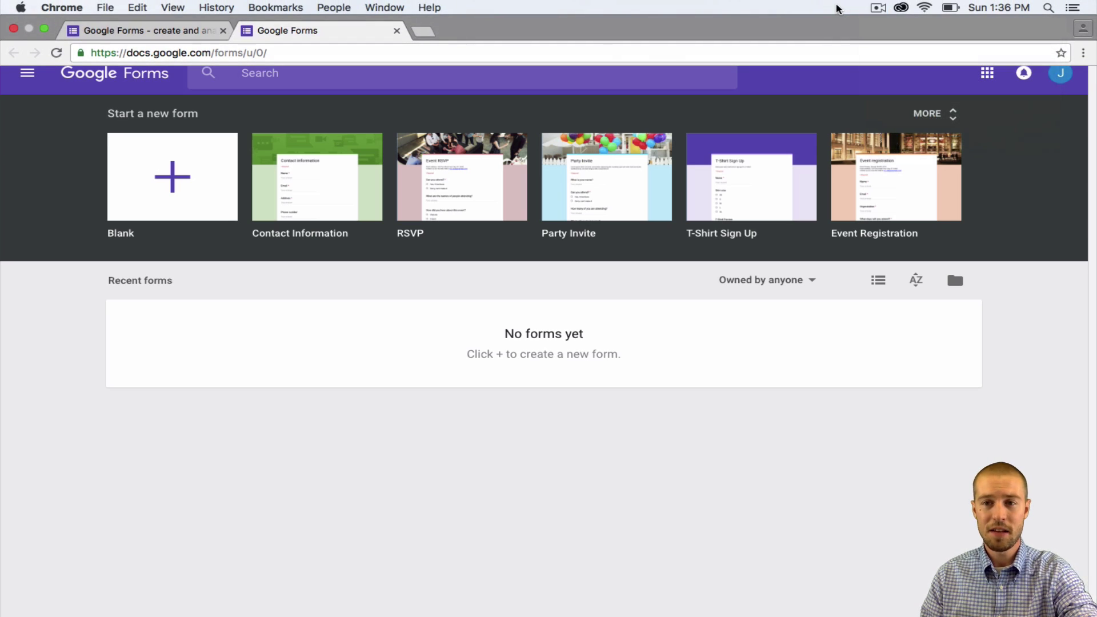
pyautogui.click(877, 7)
pyautogui.click(837, 8)
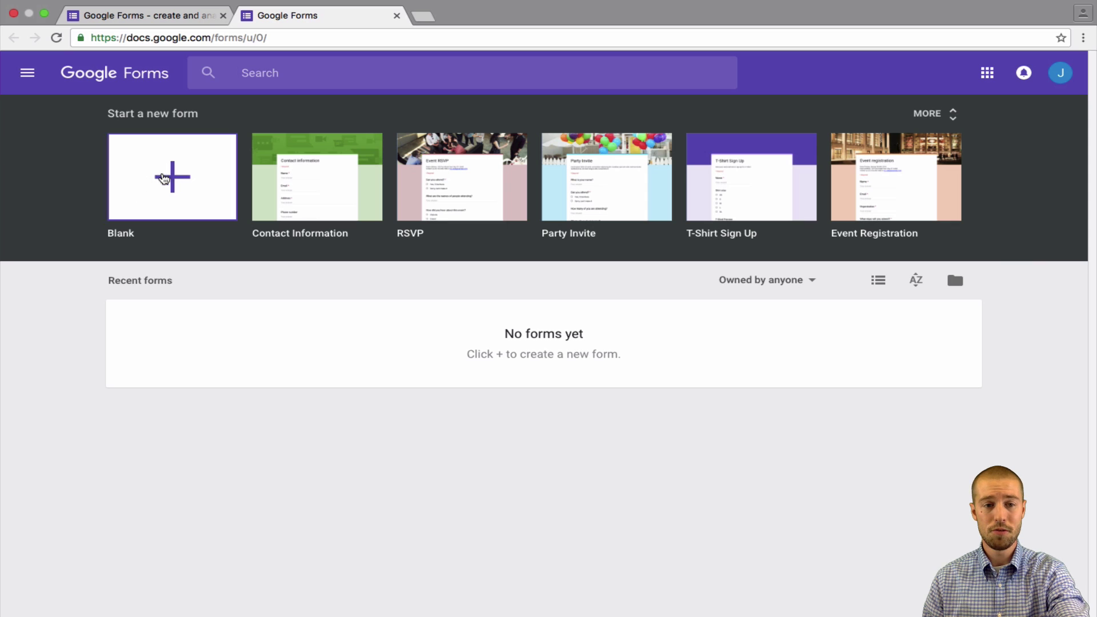
# Create a Blank form, close the 'Learn about the new Google Forms' popup, and select the title.
pyautogui.click(180, 184)
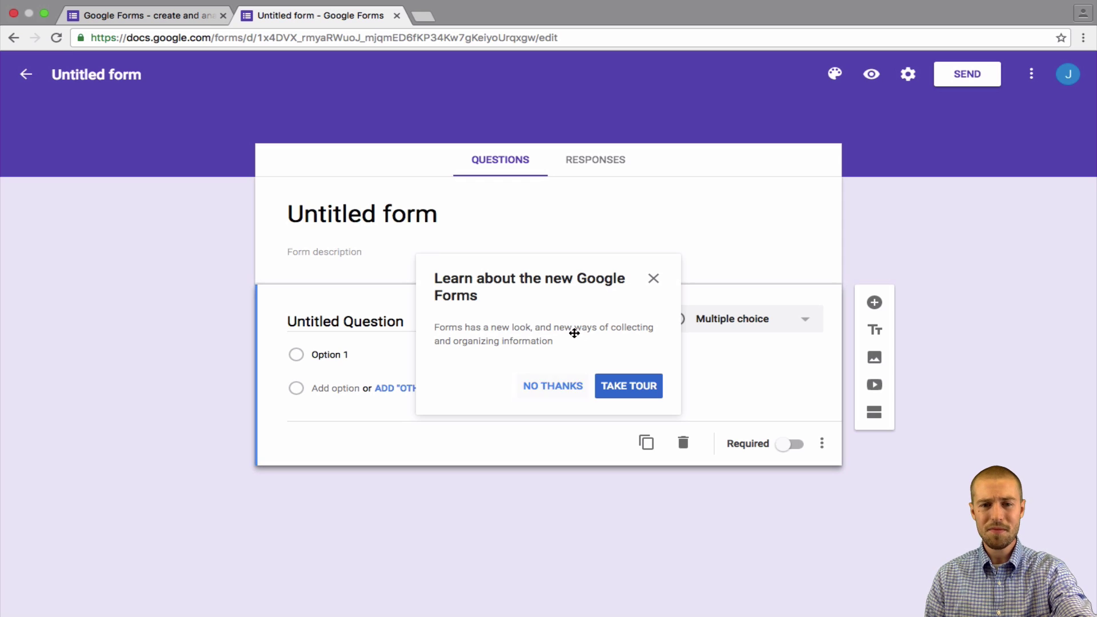
pyautogui.click(655, 278)
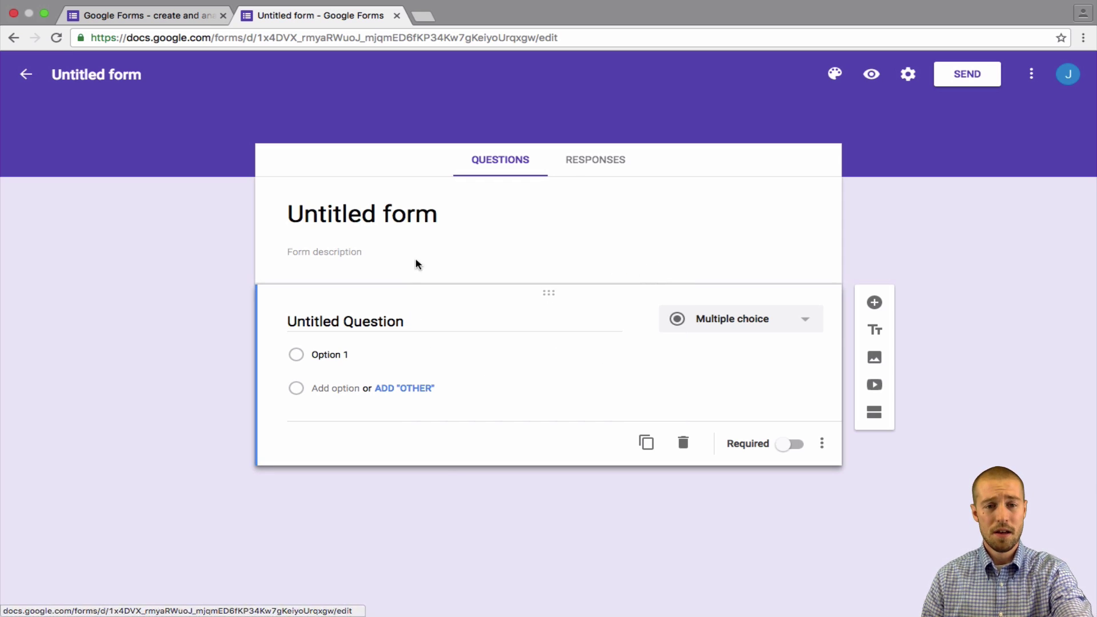
pyautogui.click(409, 216)
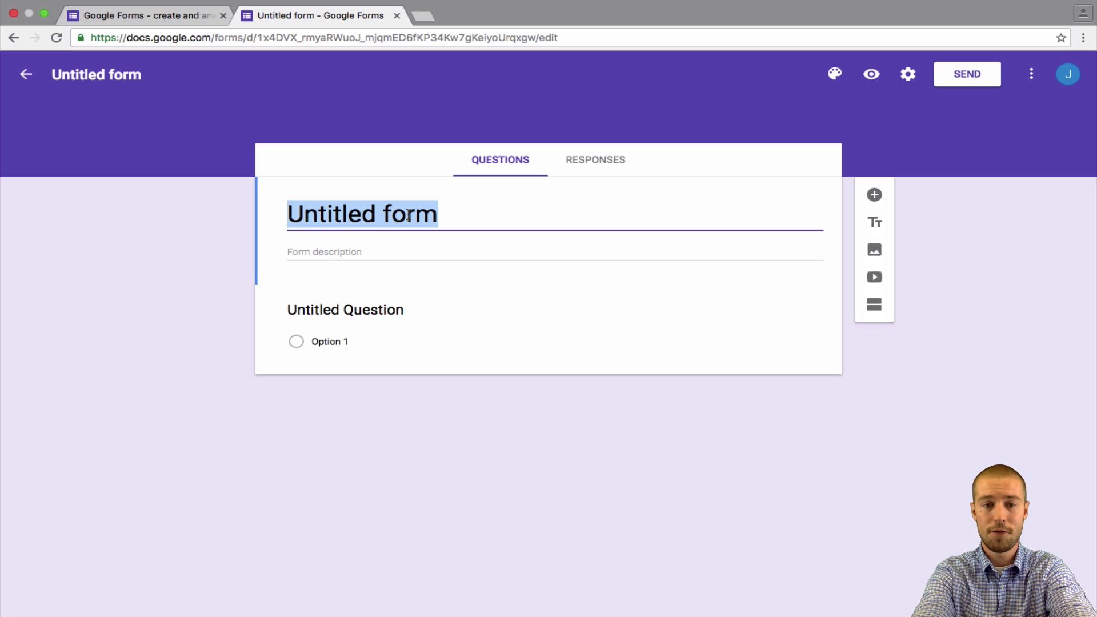
# Enter 'Pizza Survey' as the form title and 'A survey about Pizza' as its description.
pyautogui.write('Pizza Surv')
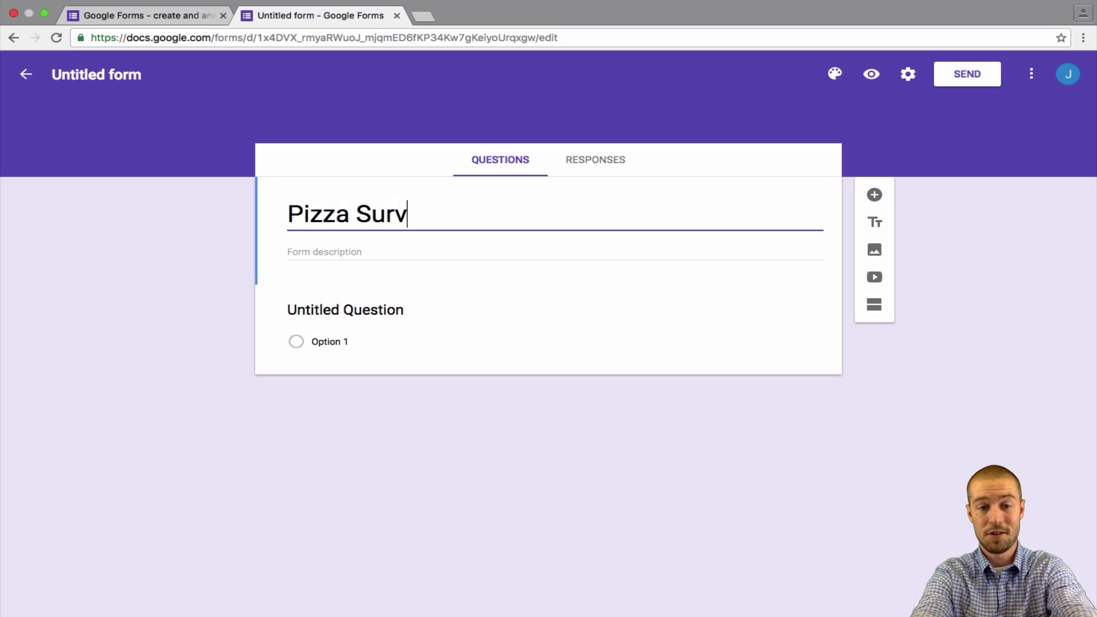
pyautogui.write('ey')
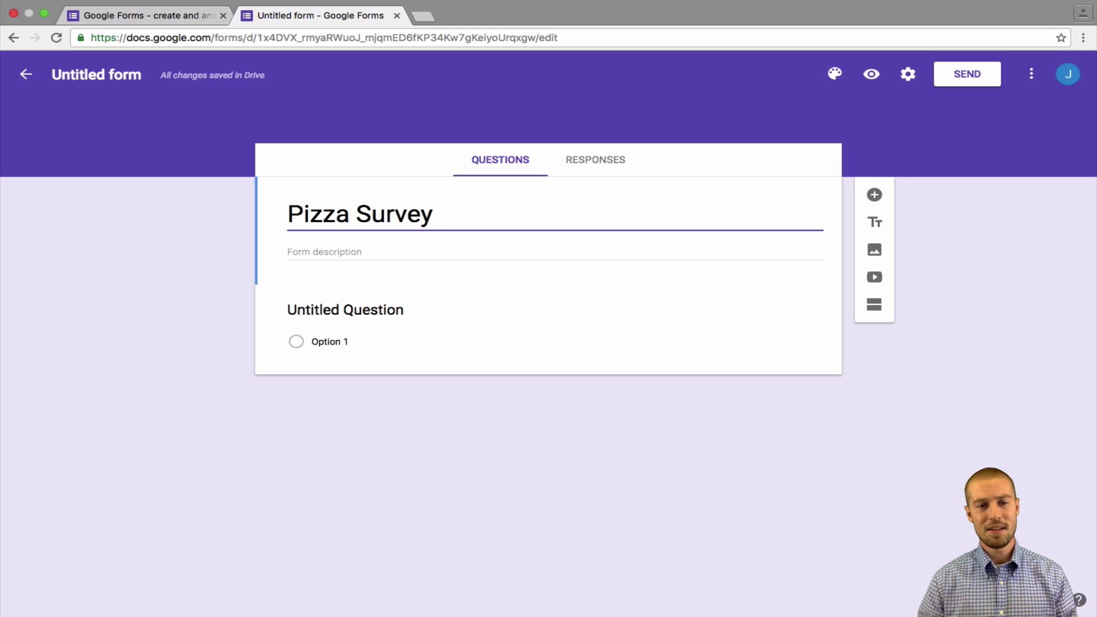
pyautogui.click(320, 252)
pyautogui.write('A')
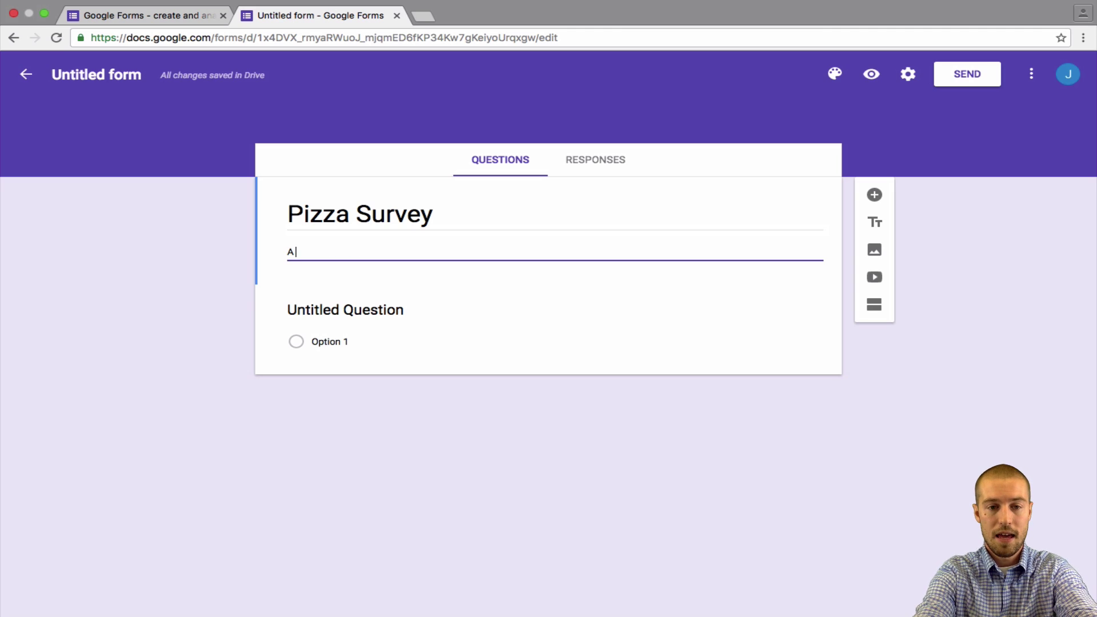
pyautogui.write(' survey about Pizza')
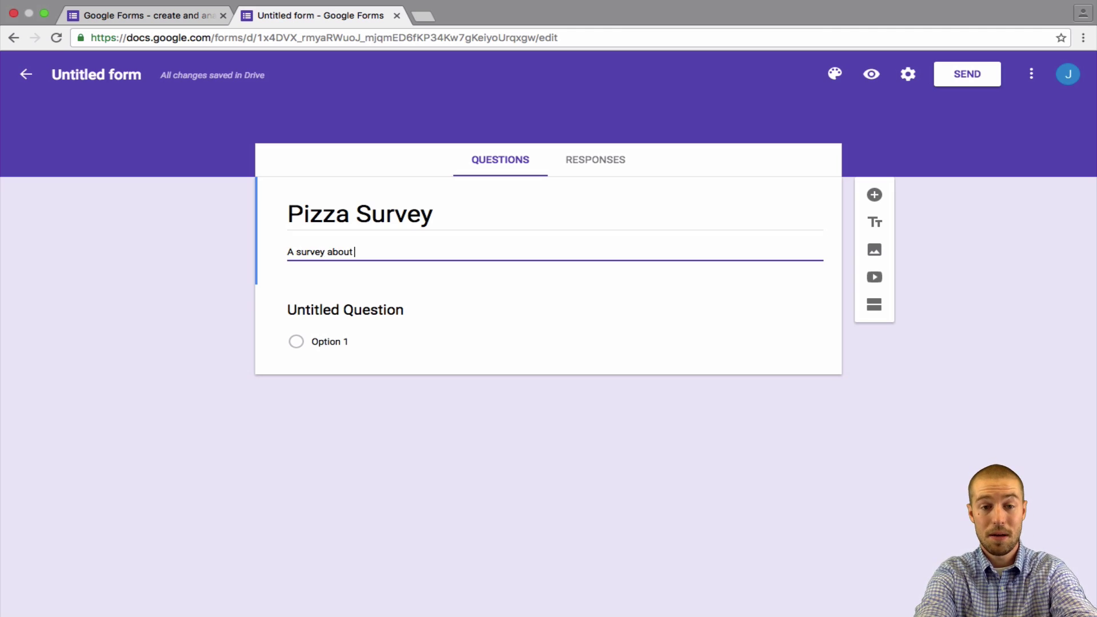
pyautogui.click(394, 278)
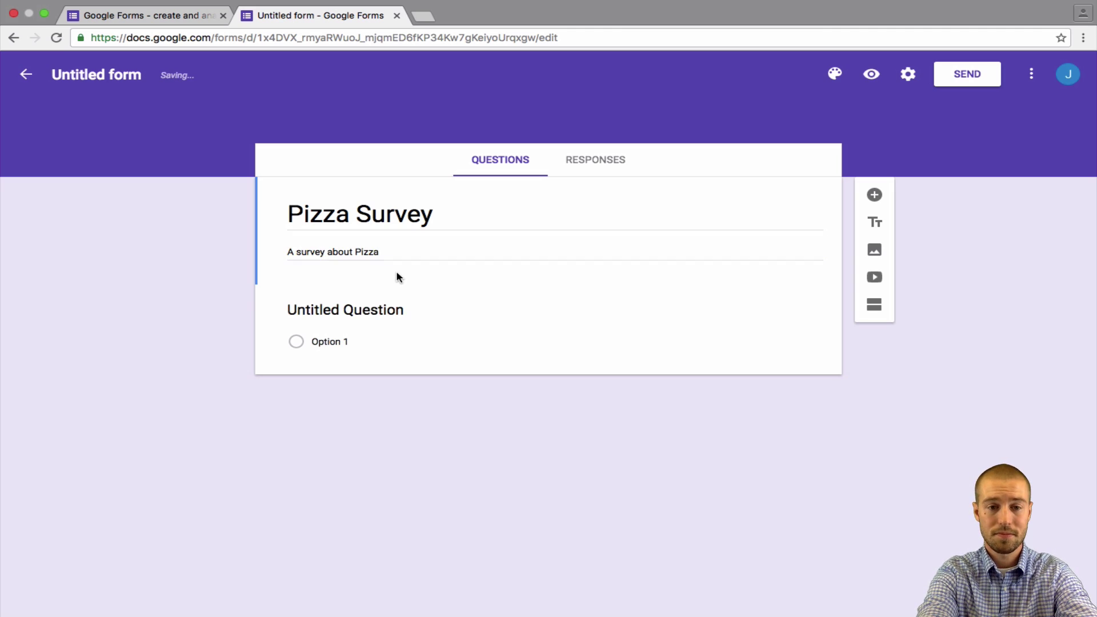
# Retitle the first question 'What is your name?', set it to Short answer, and add another question.
pyautogui.click(361, 313)
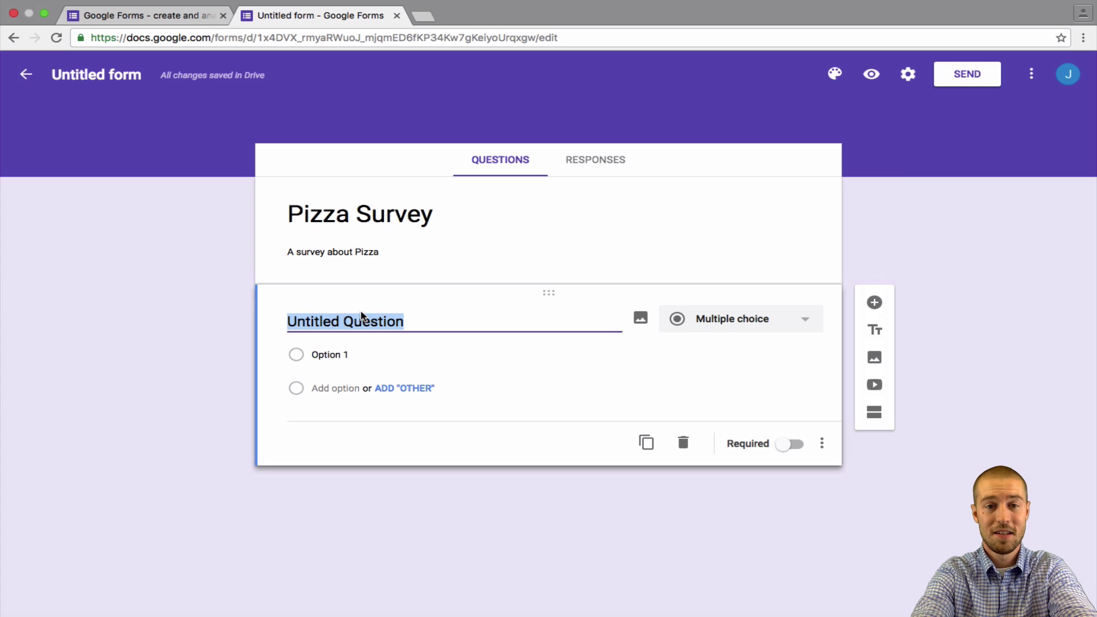
pyautogui.write('What ')
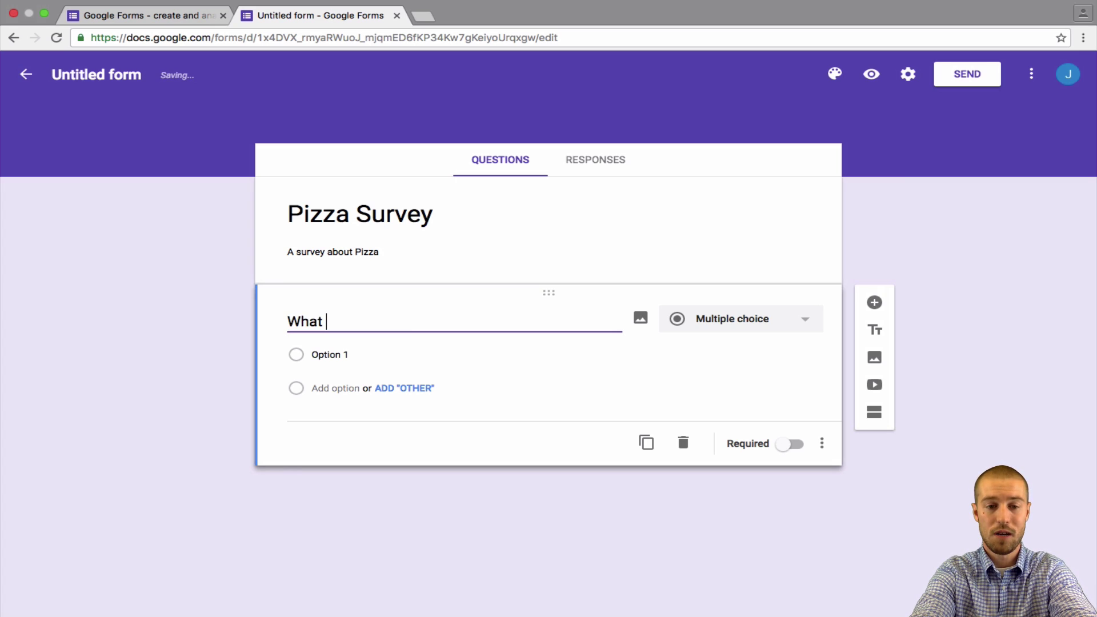
pyautogui.write('is your na')
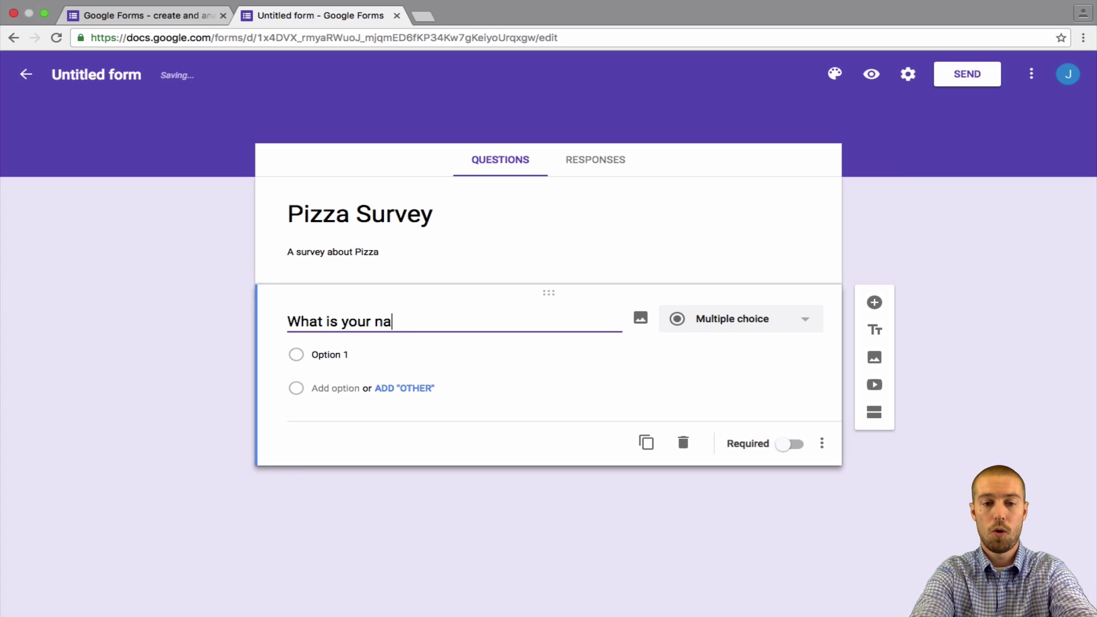
pyautogui.write('me?')
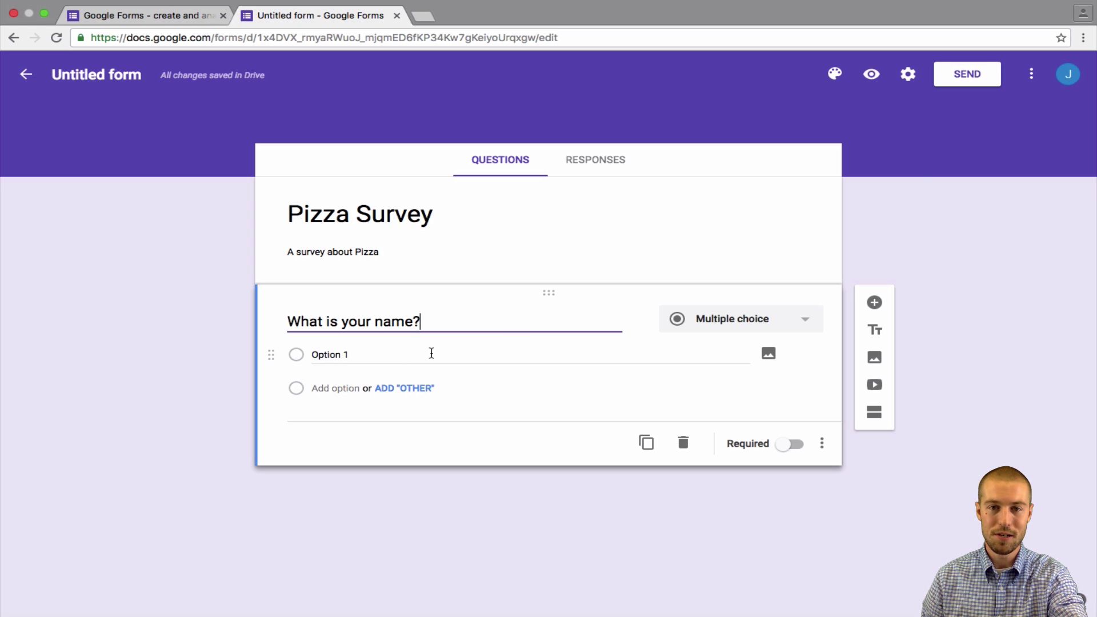
pyautogui.click(748, 320)
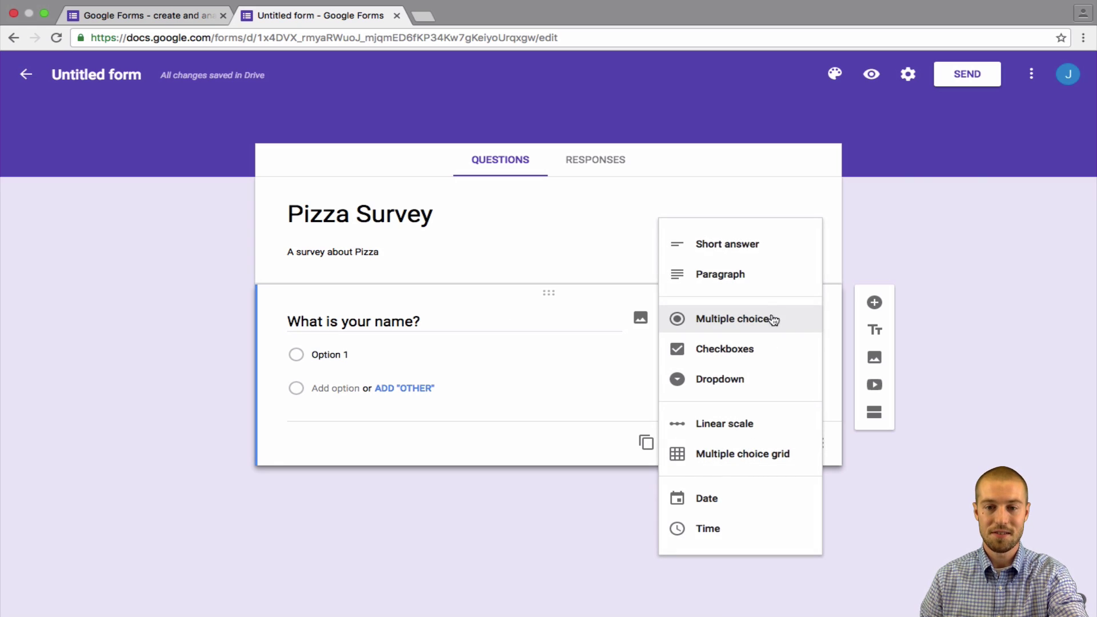
pyautogui.click(827, 336)
pyautogui.click(810, 325)
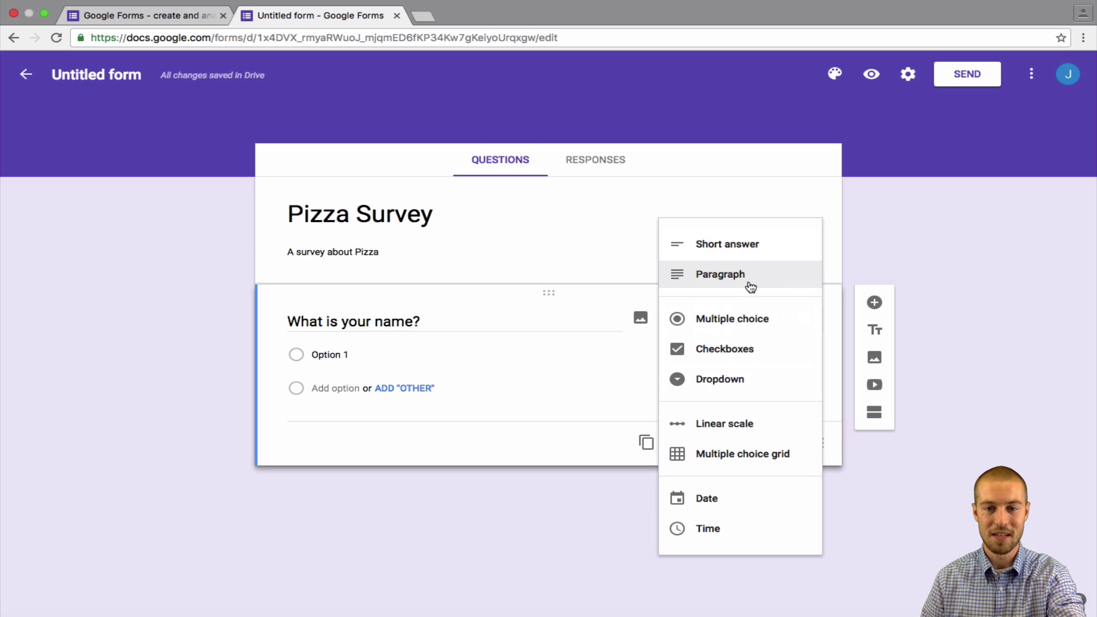
pyautogui.click(743, 257)
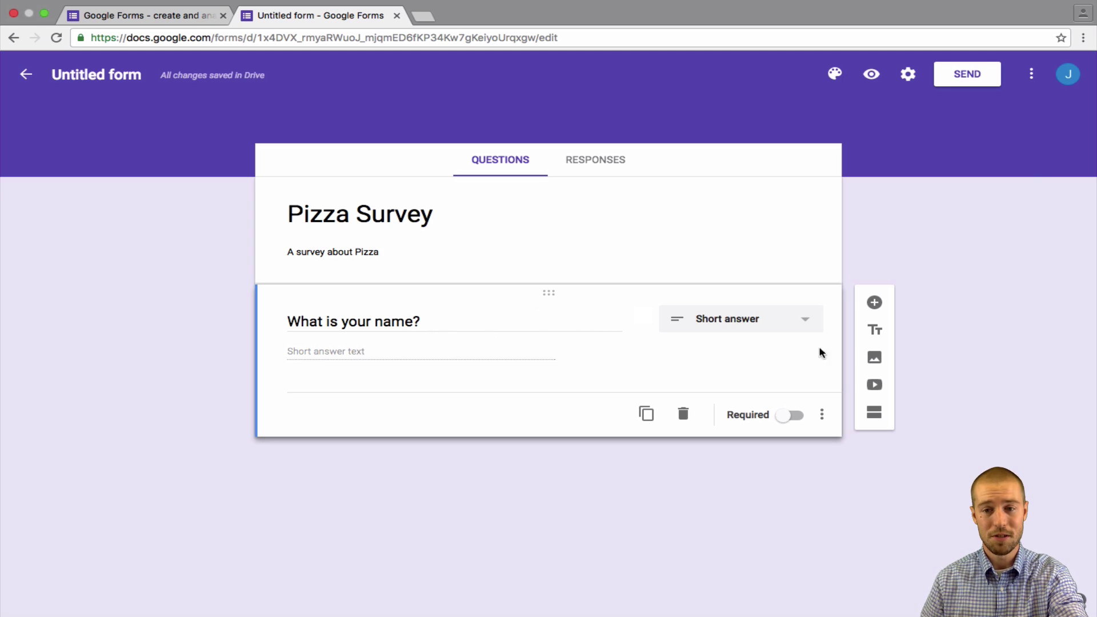
pyautogui.click(878, 304)
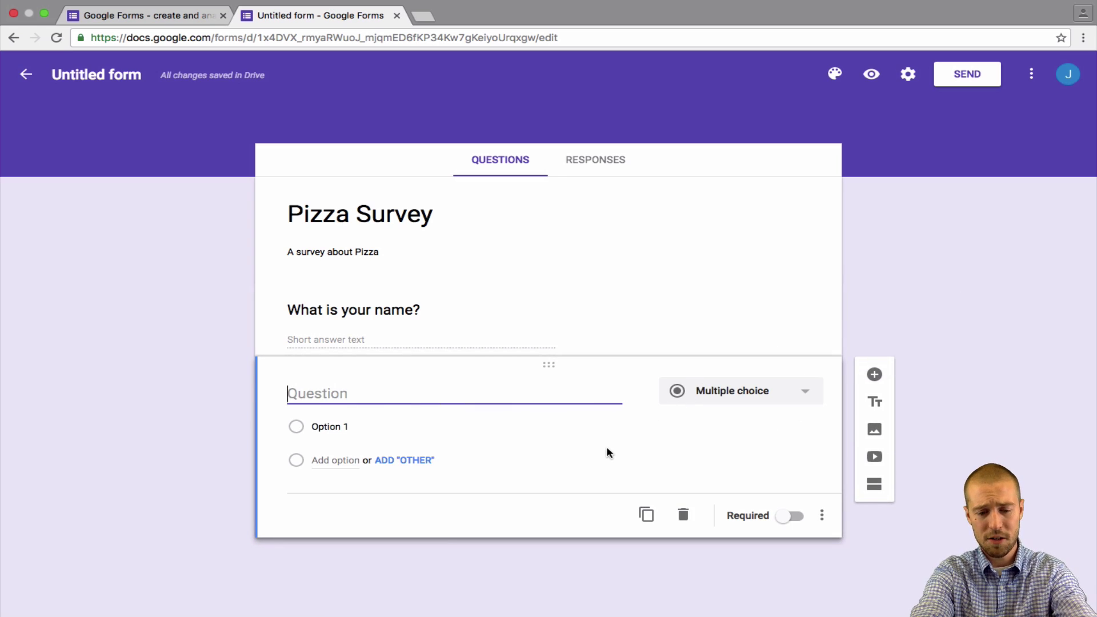
# Title the new question 'Which place do you like eating at the most?'.
pyautogui.write('Whe')
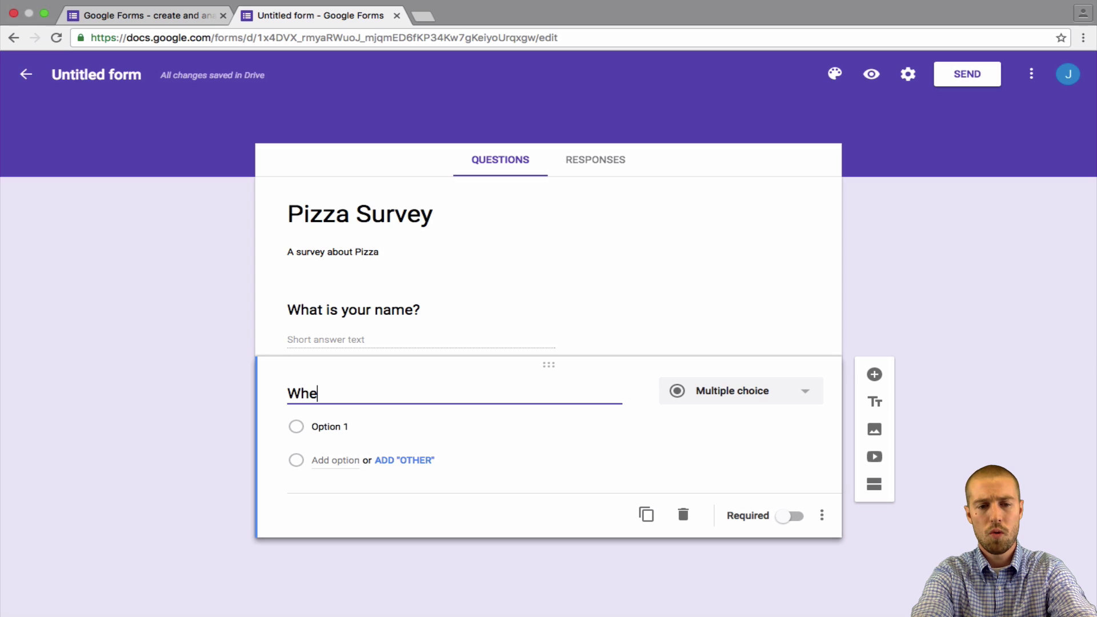
pyautogui.press('BackSpace')
pyautogui.write('ich pl')
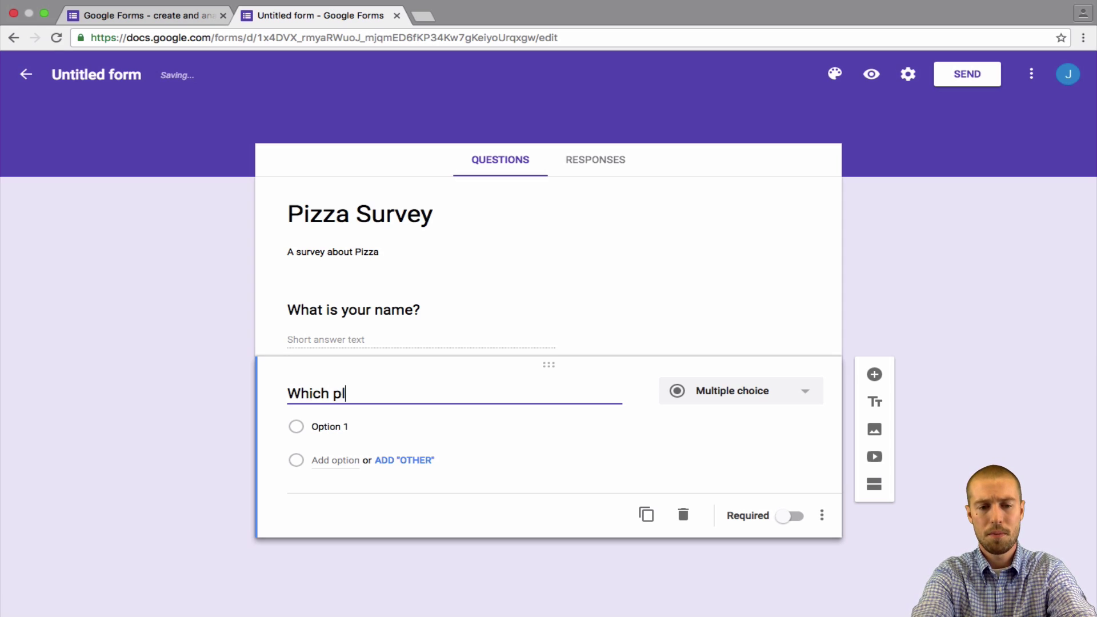
pyautogui.write('ace do you like ')
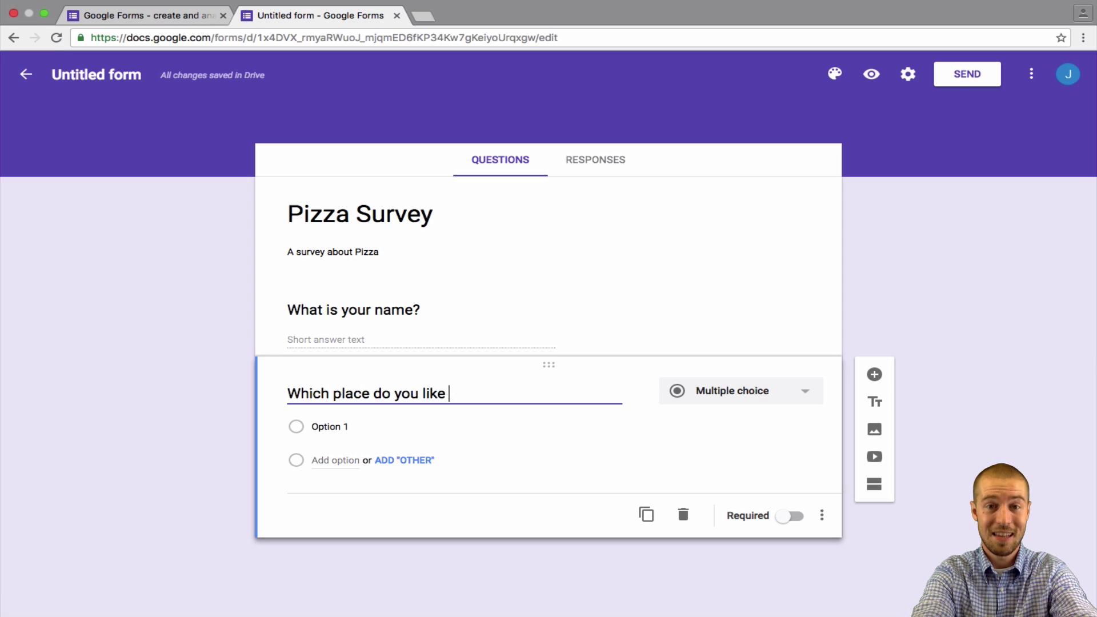
pyautogui.write('eating at the ')
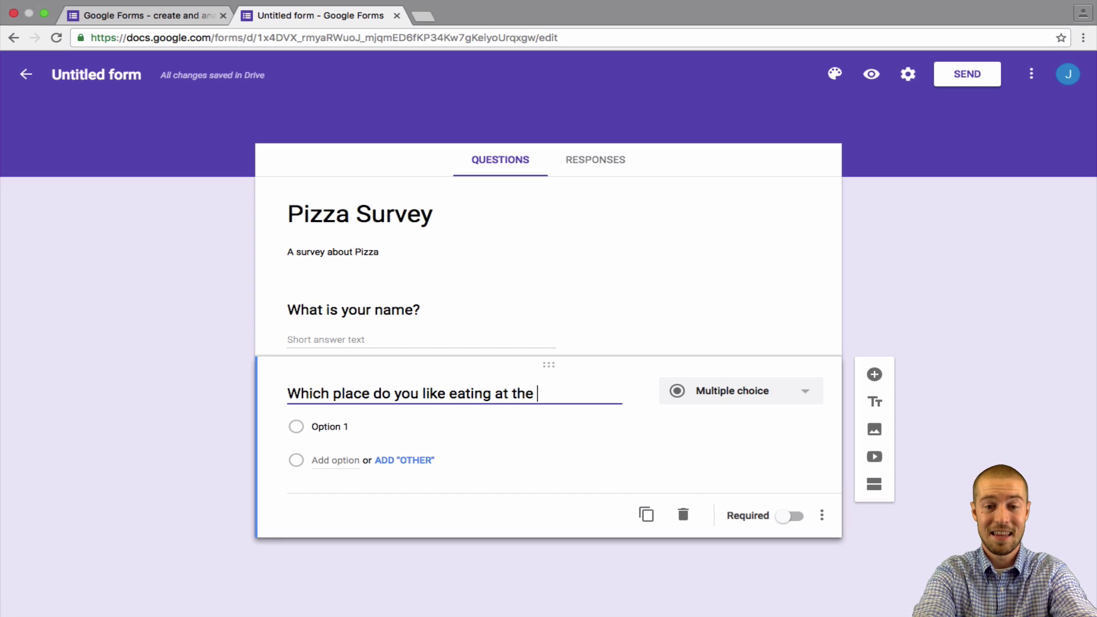
pyautogui.write('most?')
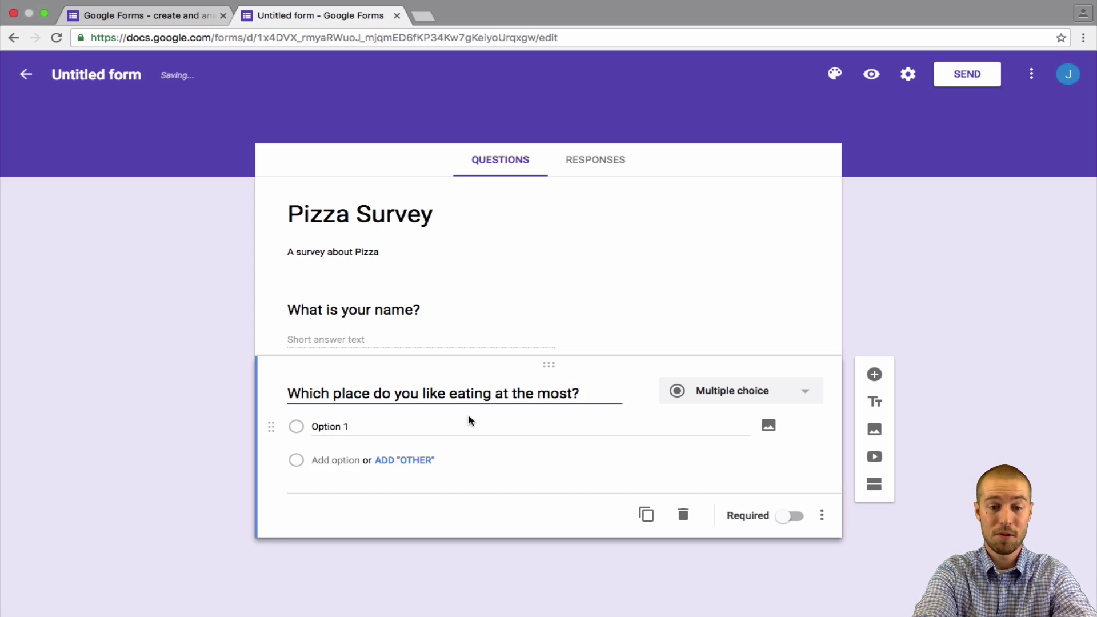
# Enter the options Pizza Hut, Papa Johns, Dominos and Little Cesears.
pyautogui.click(394, 421)
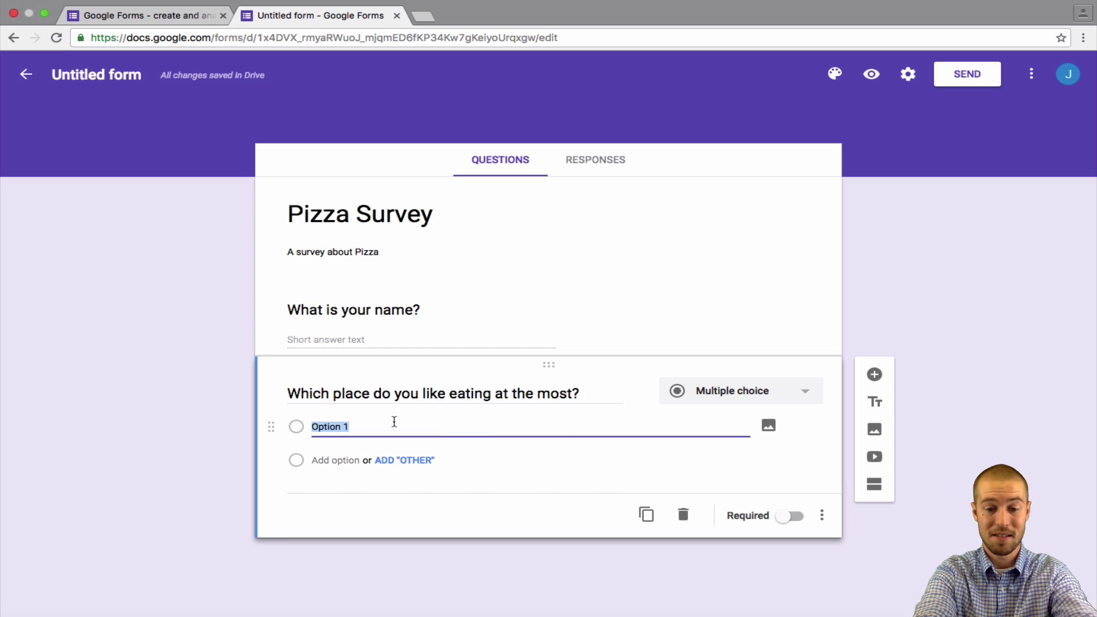
pyautogui.write('Pi')
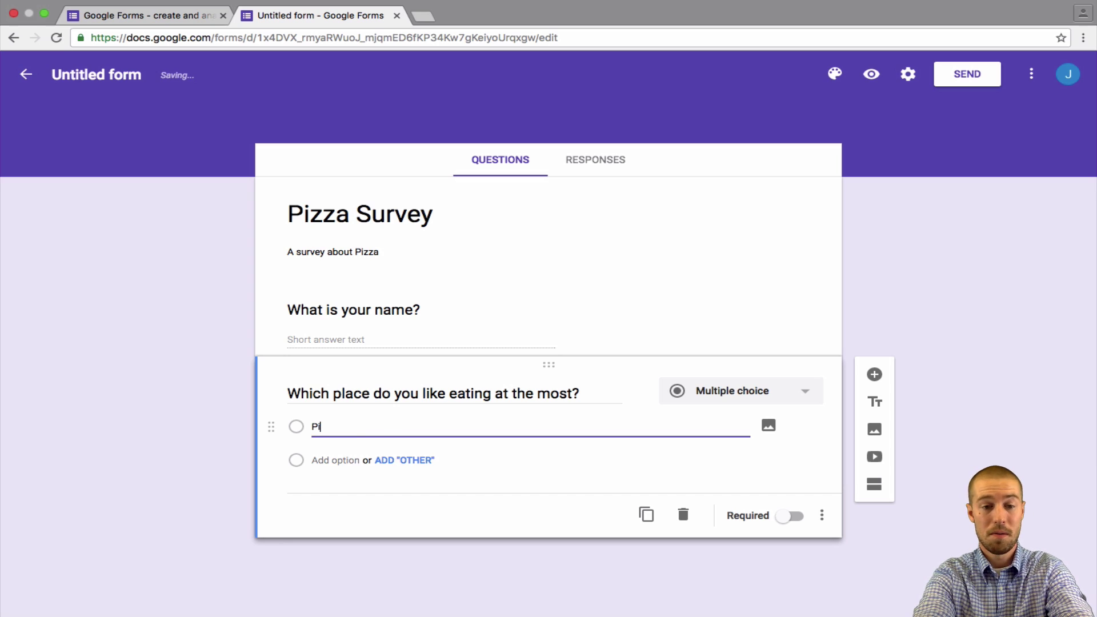
pyautogui.write('zza Hut')
pyautogui.press('Return')
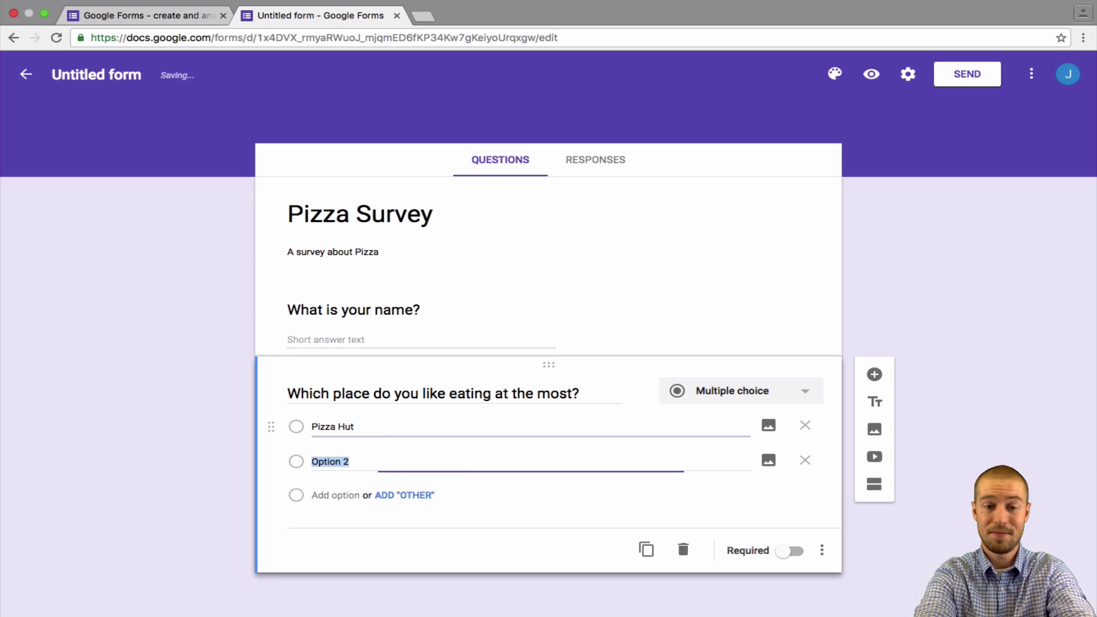
pyautogui.write('Pizza')
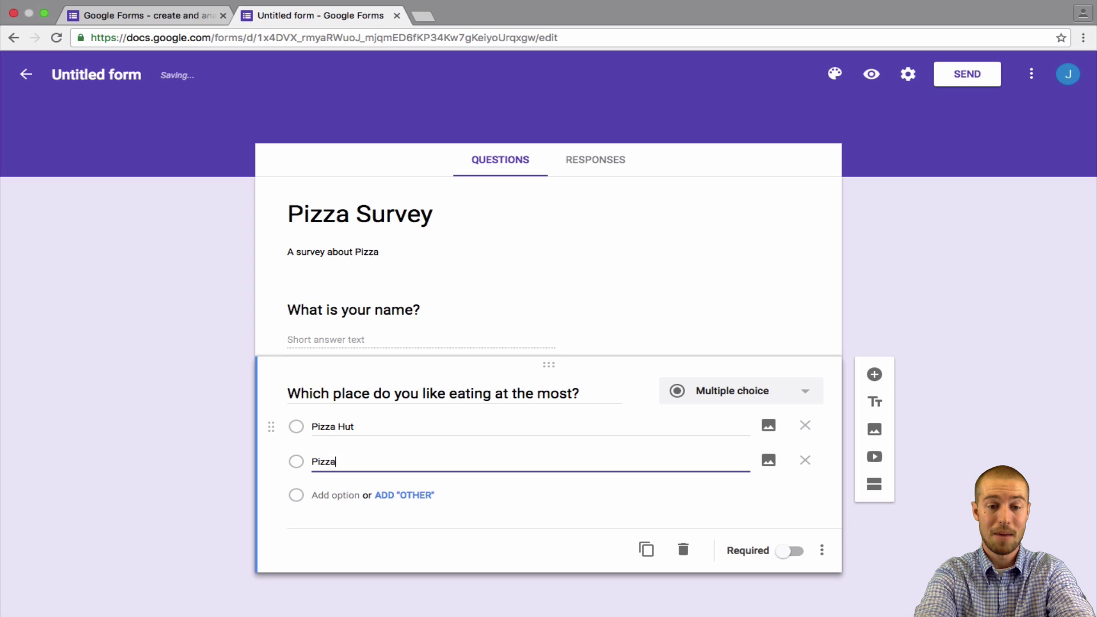
pyautogui.write('apa Johns')
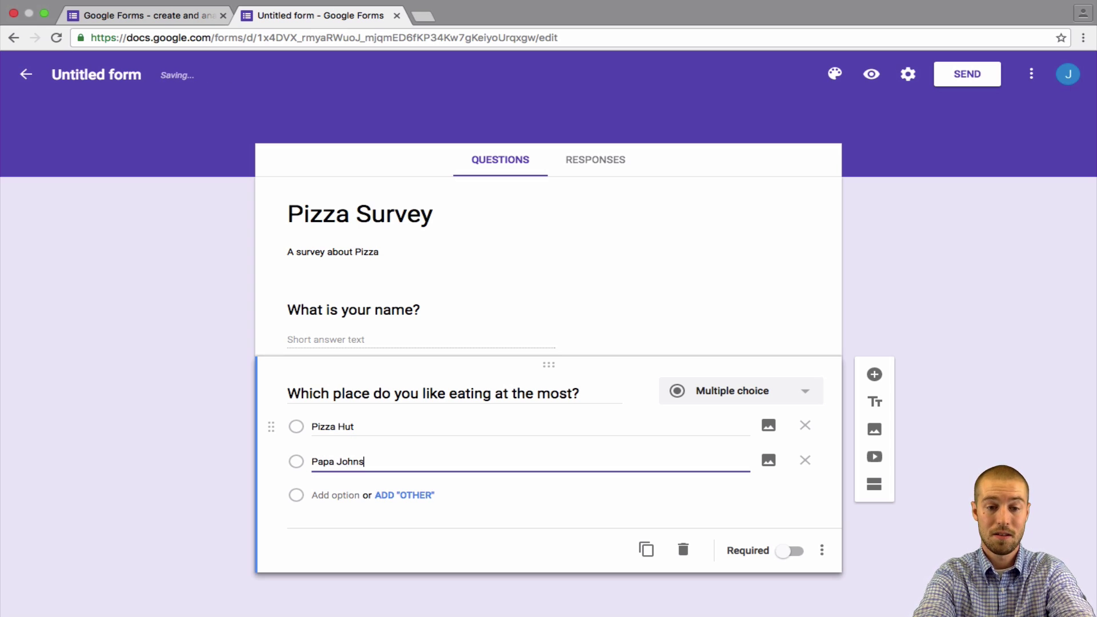
pyautogui.press('Return')
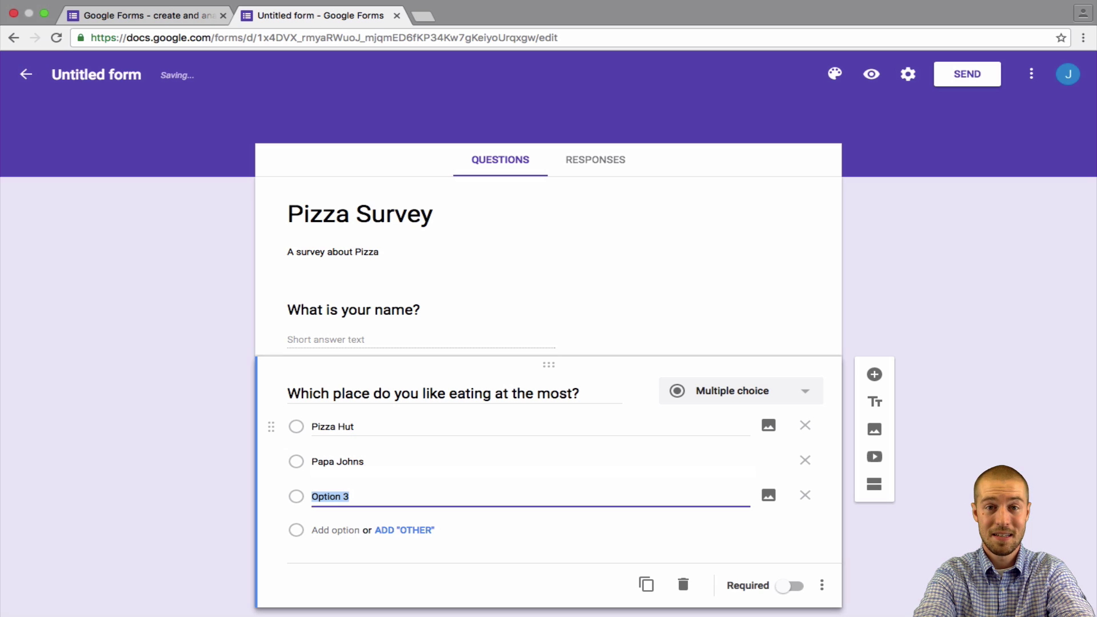
pyautogui.write('Dominos')
pyautogui.press('Return')
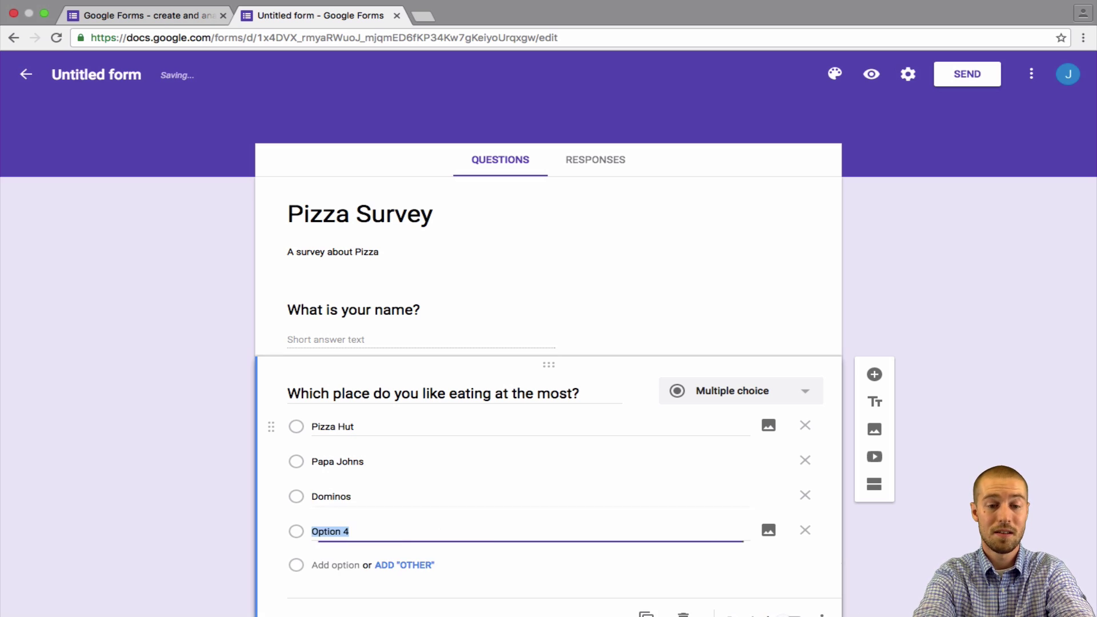
pyautogui.write('Little Cesears')
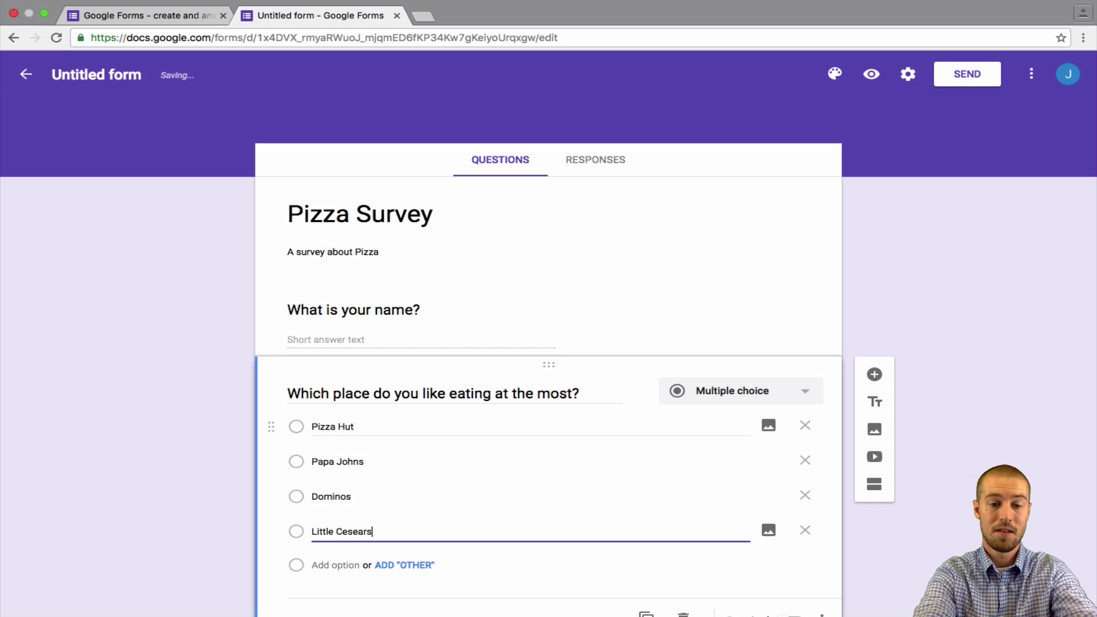
pyautogui.click(171, 452)
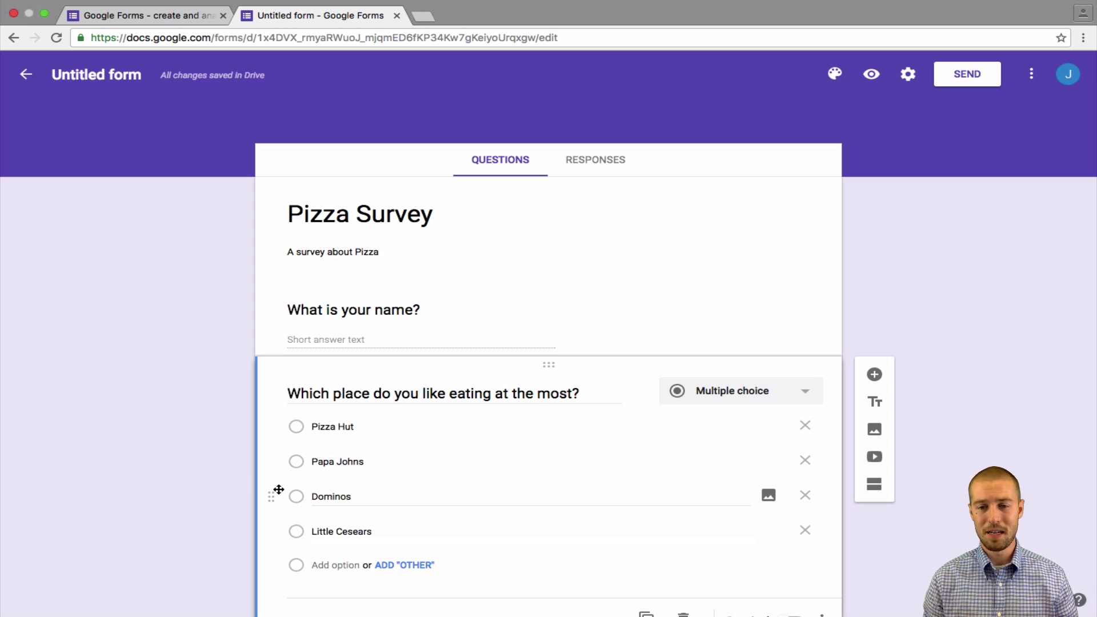
# Add a third question titled 'What topping do you prefer?' below the pizza-place question.
pyautogui.click(874, 375)
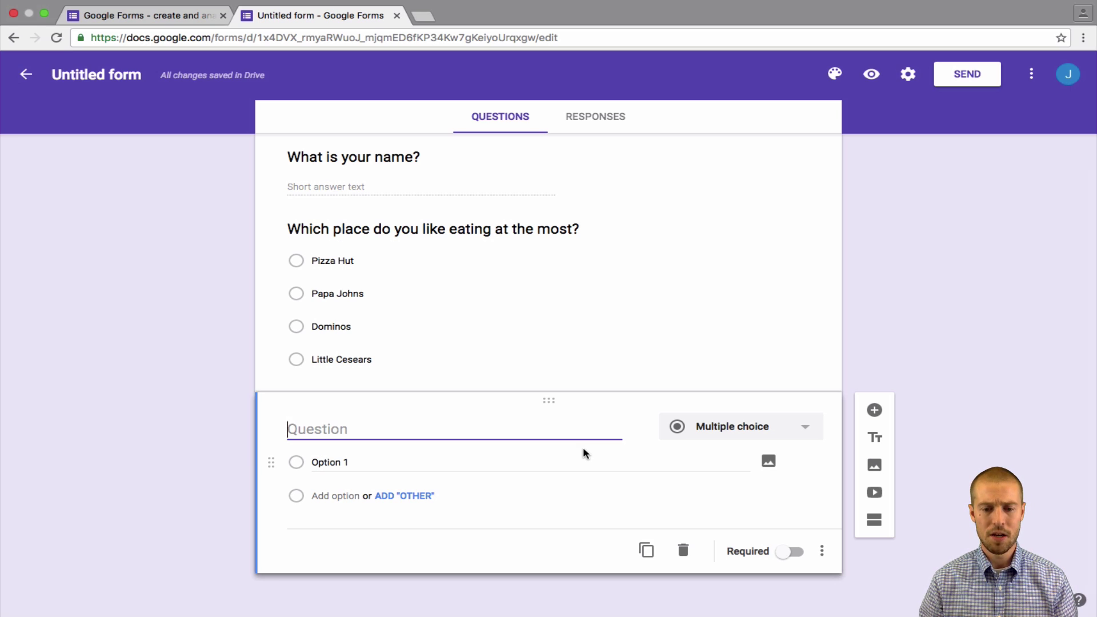
pyautogui.write('What to')
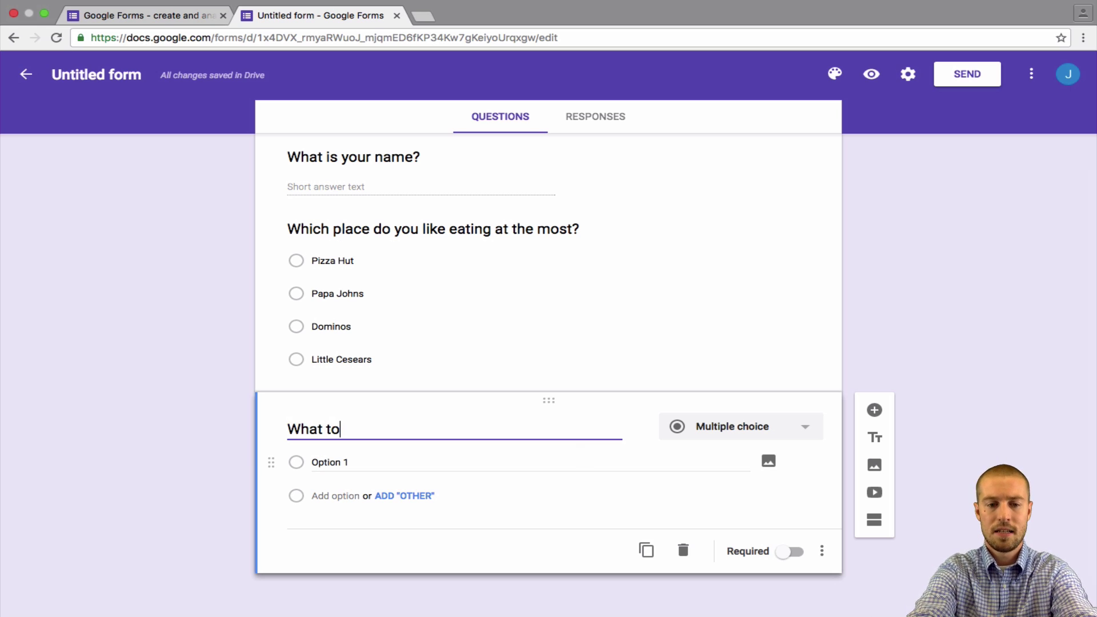
pyautogui.write('pping do you')
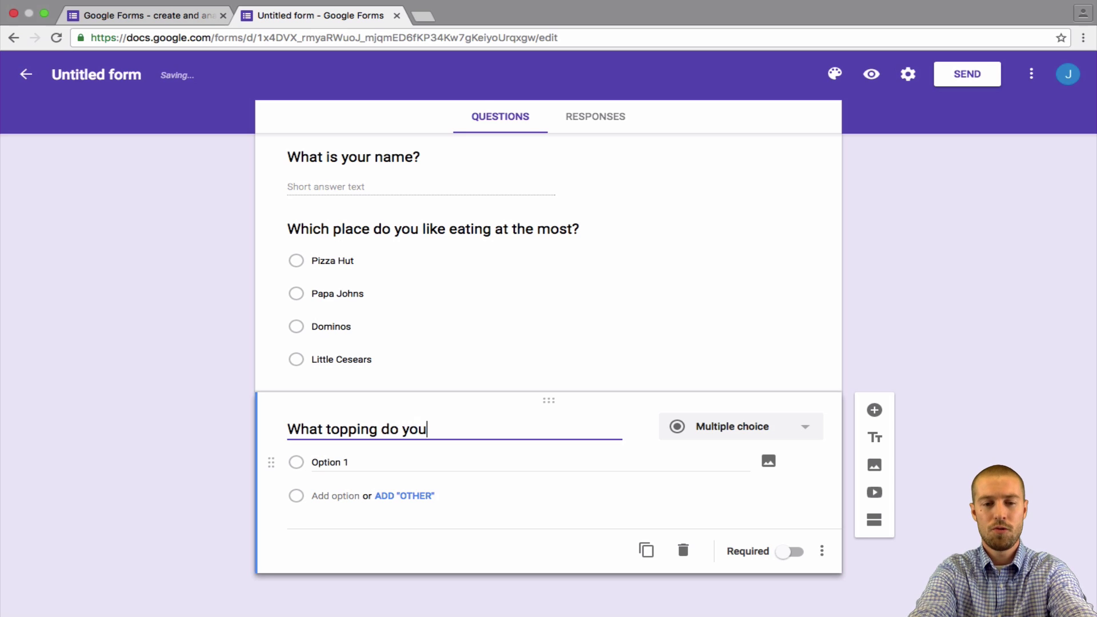
pyautogui.write(' prefer?')
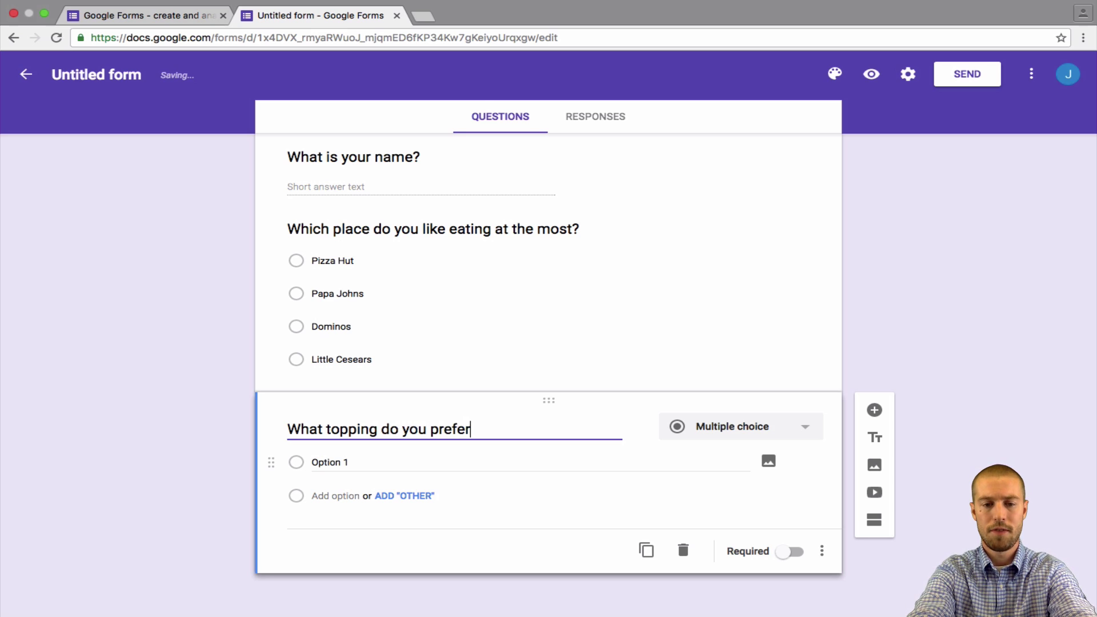
pyautogui.click(463, 471)
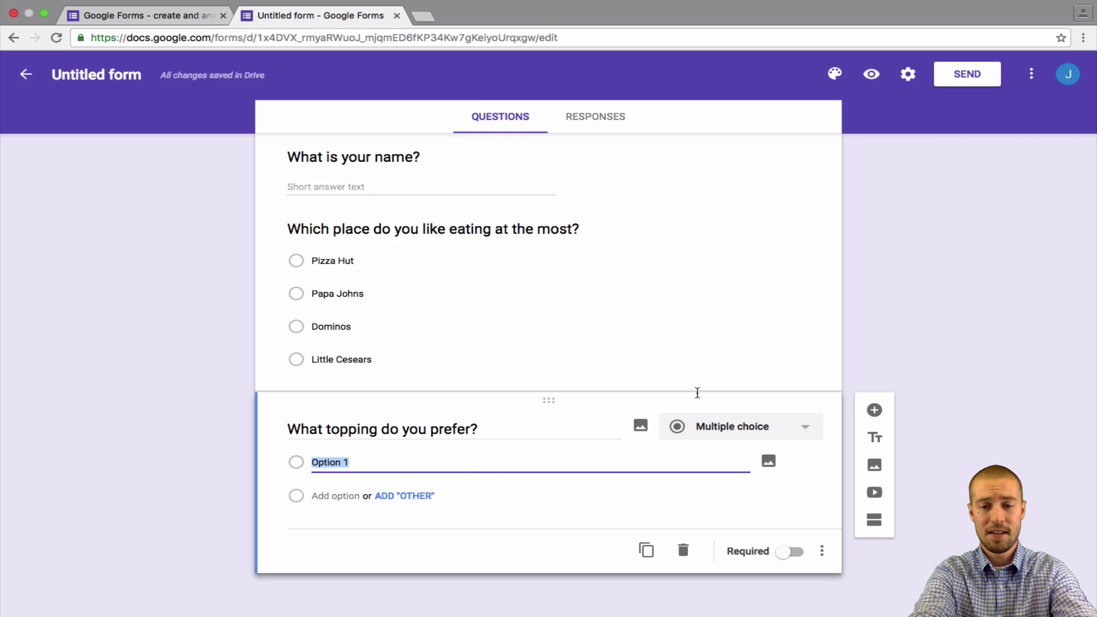
pyautogui.click(760, 426)
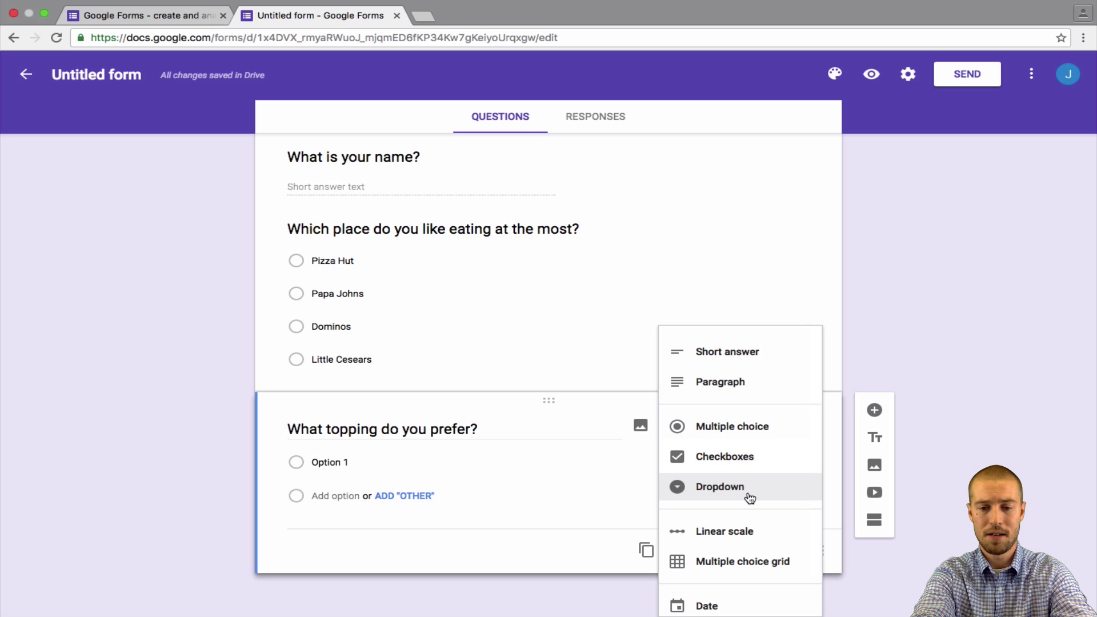
# Switch the topping question to Dropdown with Pepperoni as the first option.
pyautogui.click(738, 493)
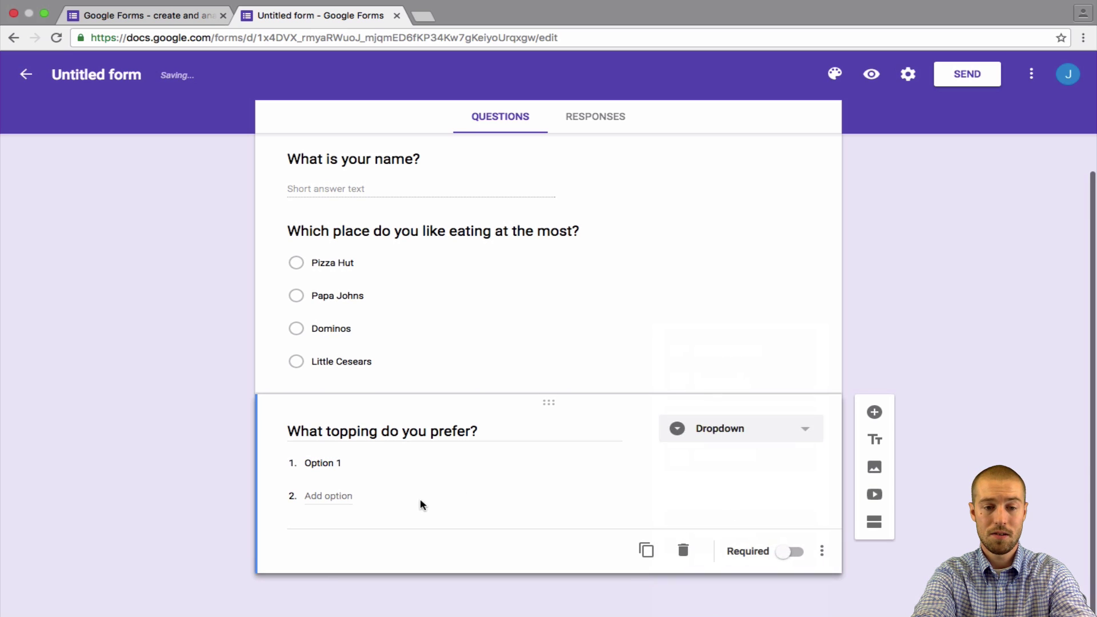
pyautogui.click(326, 464)
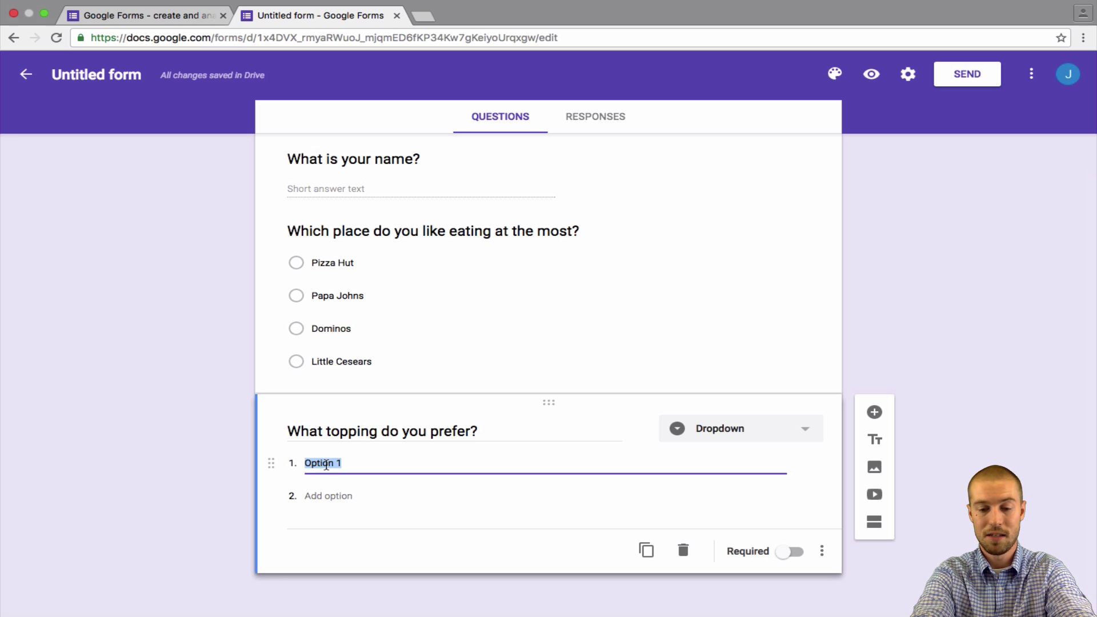
pyautogui.write('Pepperoni')
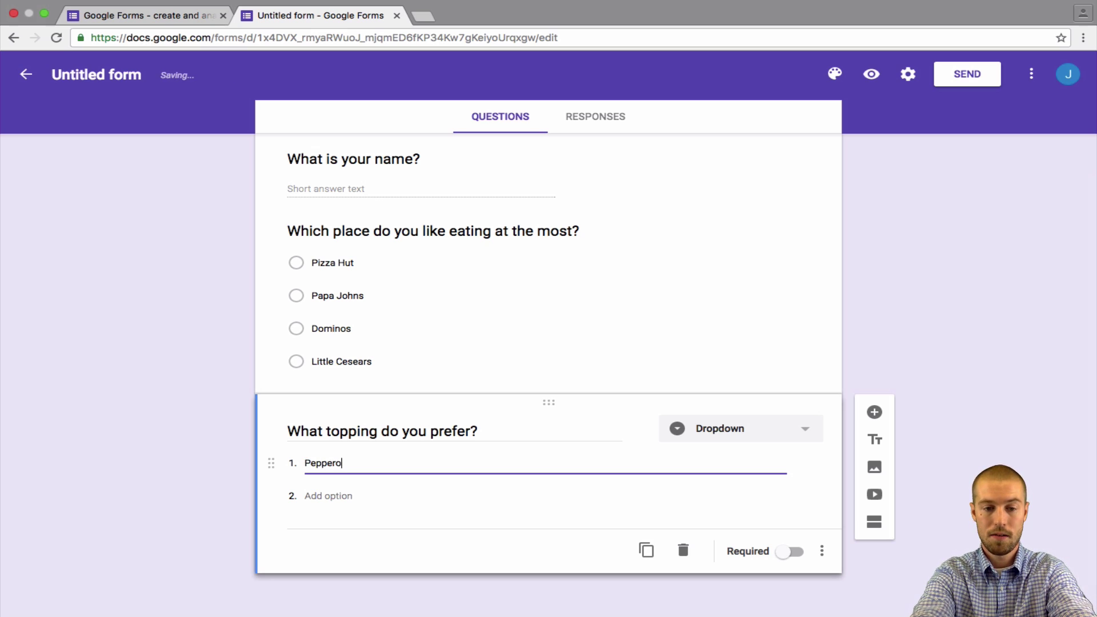
pyautogui.press('Return')
# Add Sausage, Tomato and Onion as further topping options.
pyautogui.write('Sausagfe')
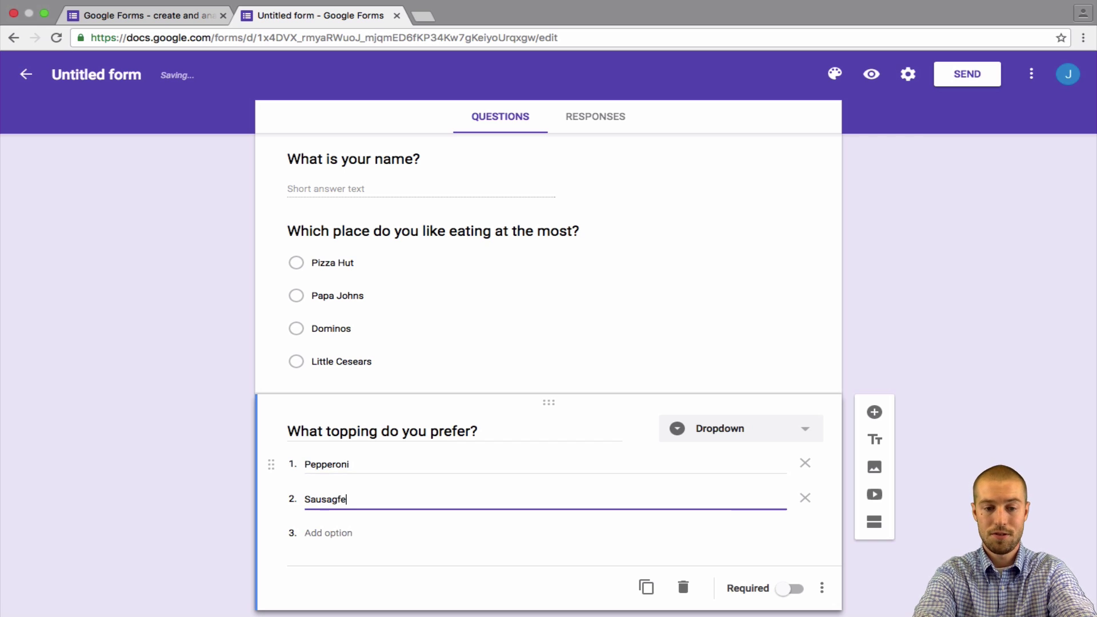
pyautogui.write('e')
pyautogui.press('Return')
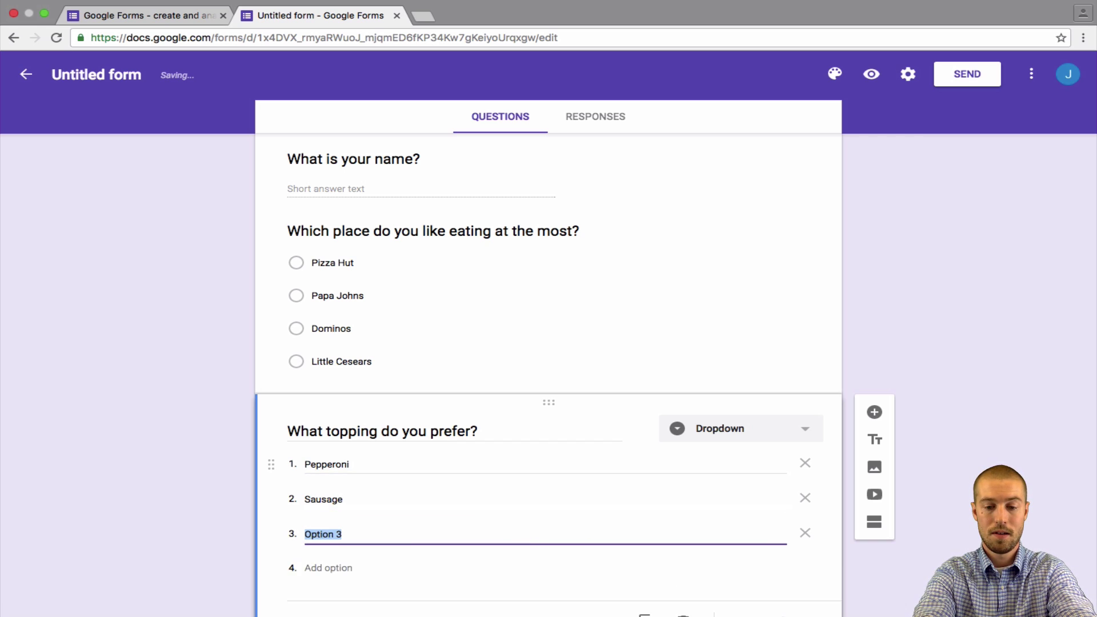
pyautogui.write('Tomoat')
pyautogui.press('BackSpace')
pyautogui.press('BackSpace')
pyautogui.press('BackSpace')
pyautogui.write('a')
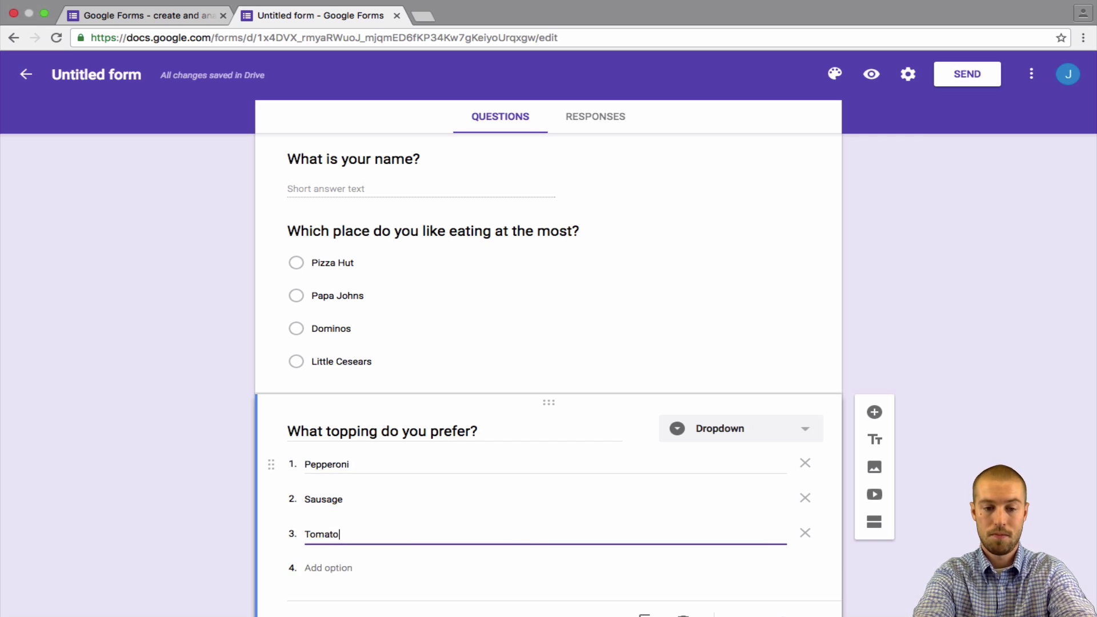
pyautogui.write('to')
pyautogui.press('Return')
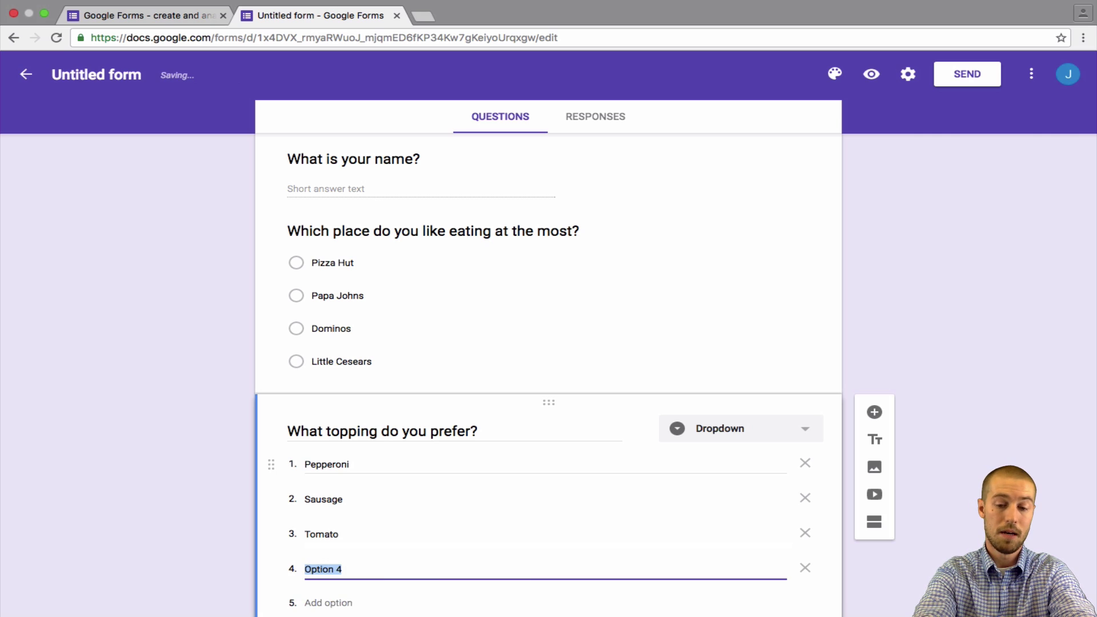
pyautogui.write('Onion')
pyautogui.press('Return')
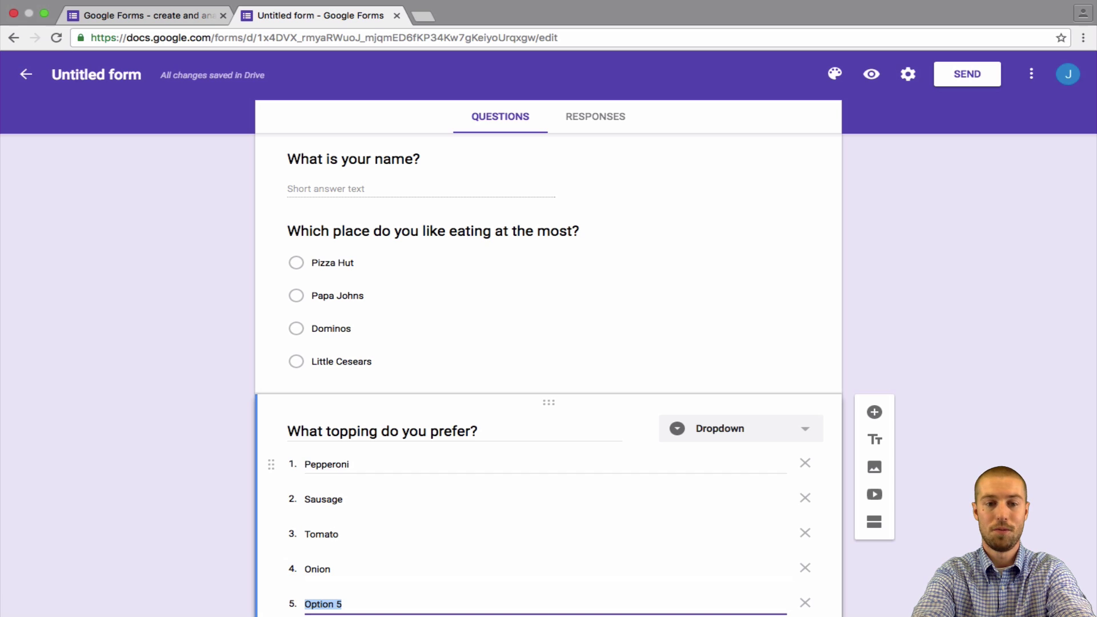
# Finish the last topping option, Pineapple.
pyautogui.write('Pineapple')
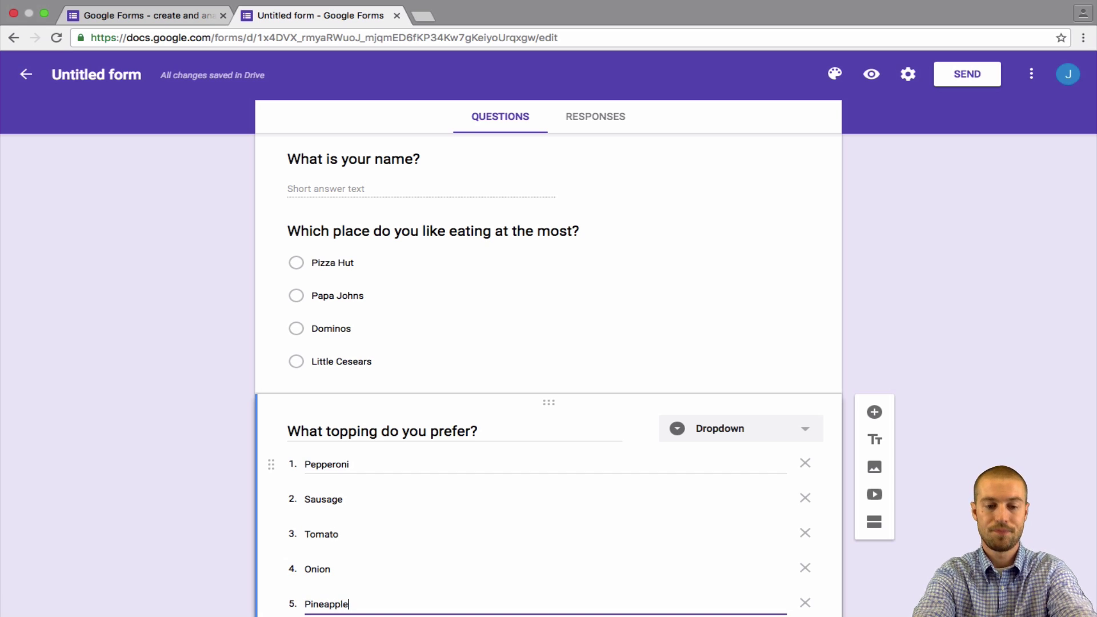
pyautogui.scroll(-3, 424, 498)
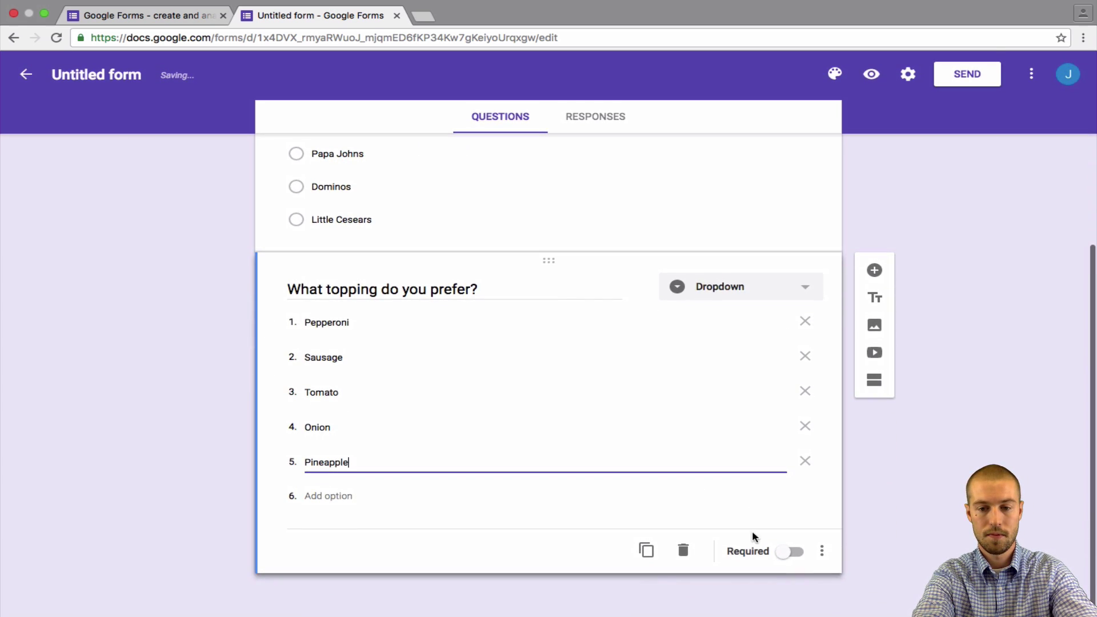
pyautogui.scroll(4, 746, 415)
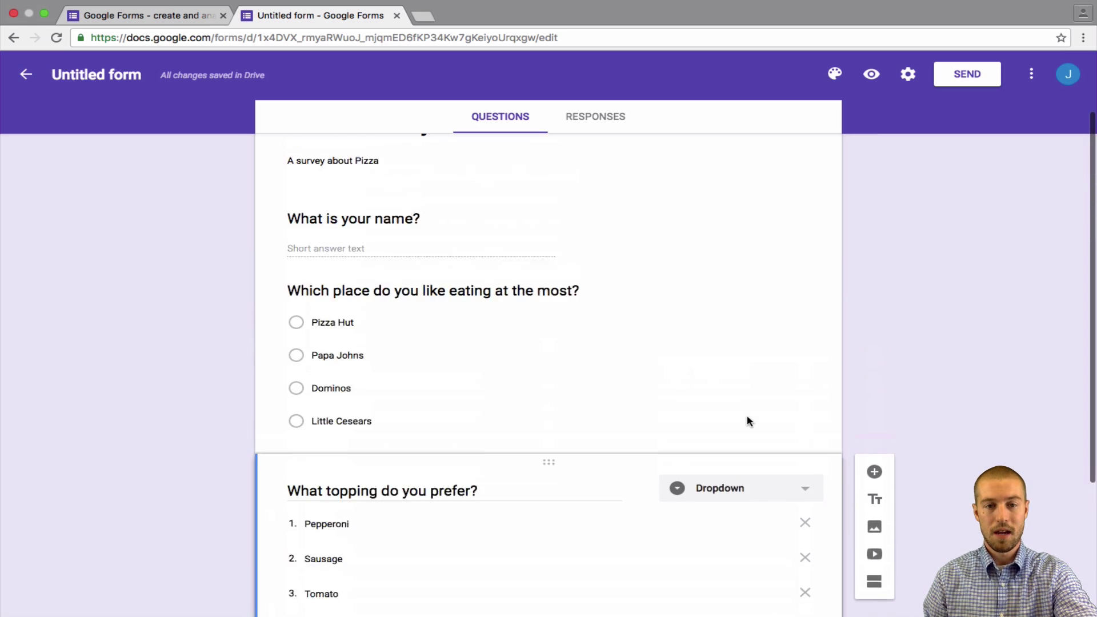
pyautogui.scroll(2, 746, 421)
pyautogui.scroll(-5, 746, 420)
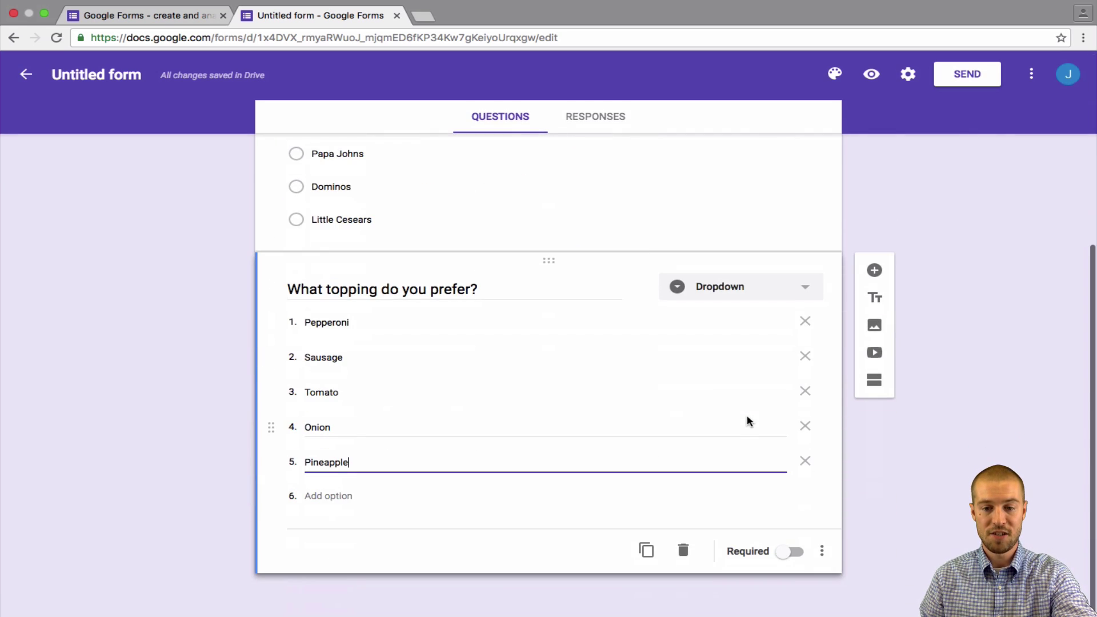
# Add a Checkboxes question titled 'Check all of your favorite types of pizza'.
pyautogui.click(874, 269)
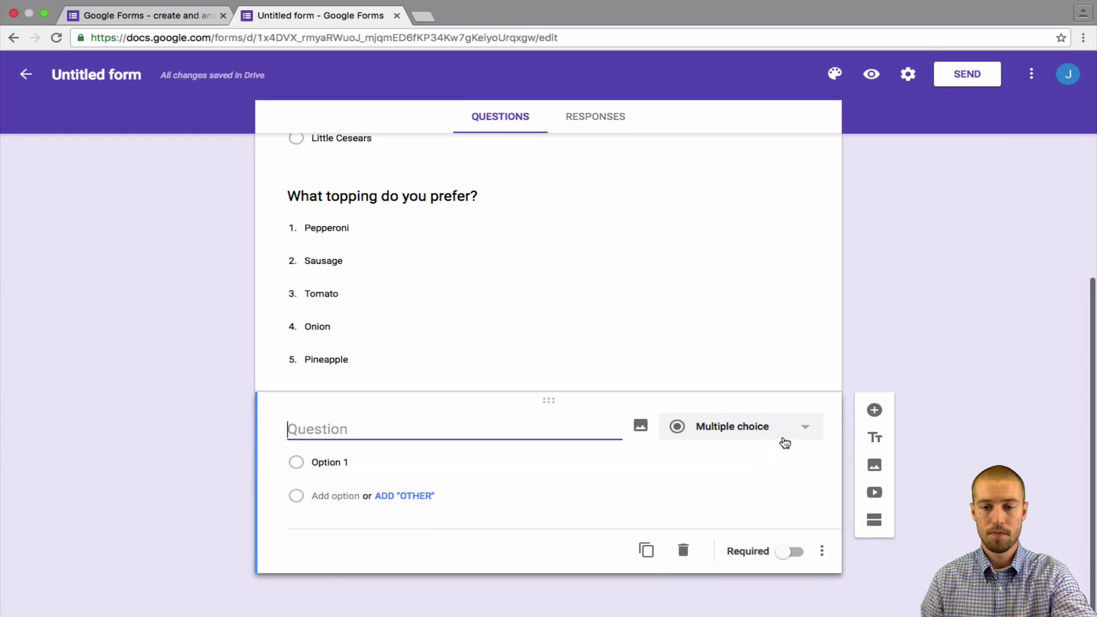
pyautogui.click(788, 437)
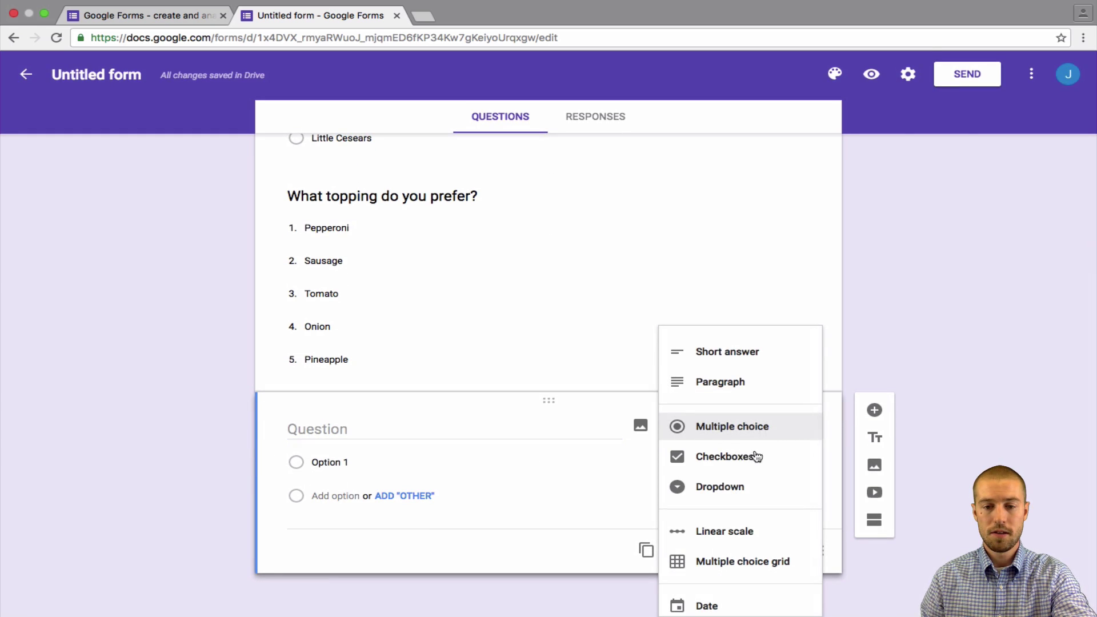
pyautogui.click(740, 461)
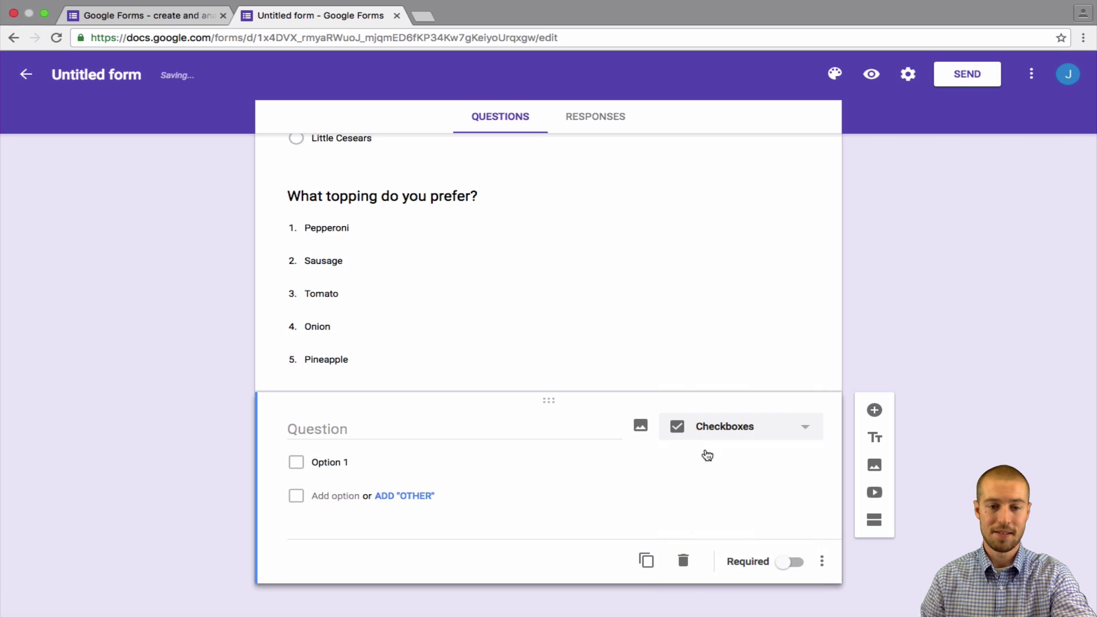
pyautogui.click(450, 430)
pyautogui.write('C')
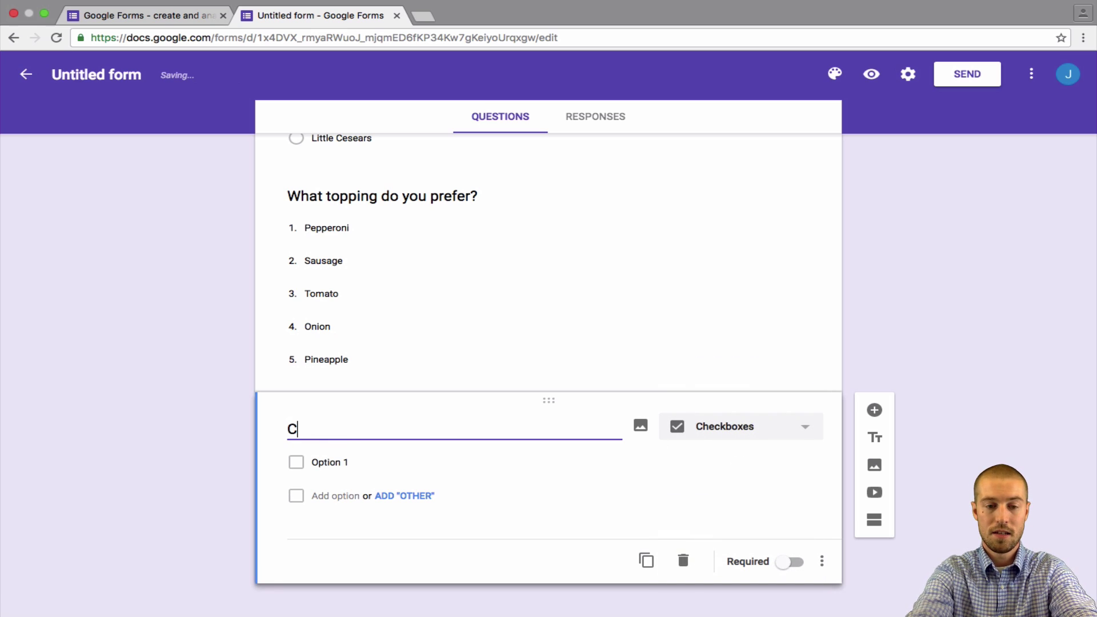
pyautogui.write('heck all of o')
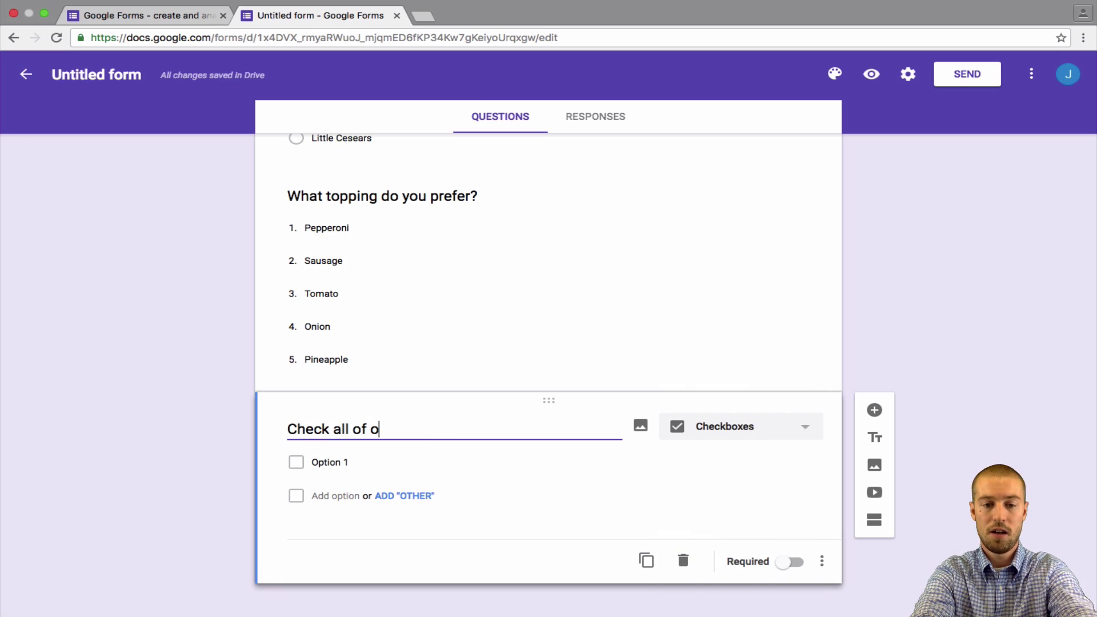
pyautogui.press('BackSpace')
pyautogui.write('your f')
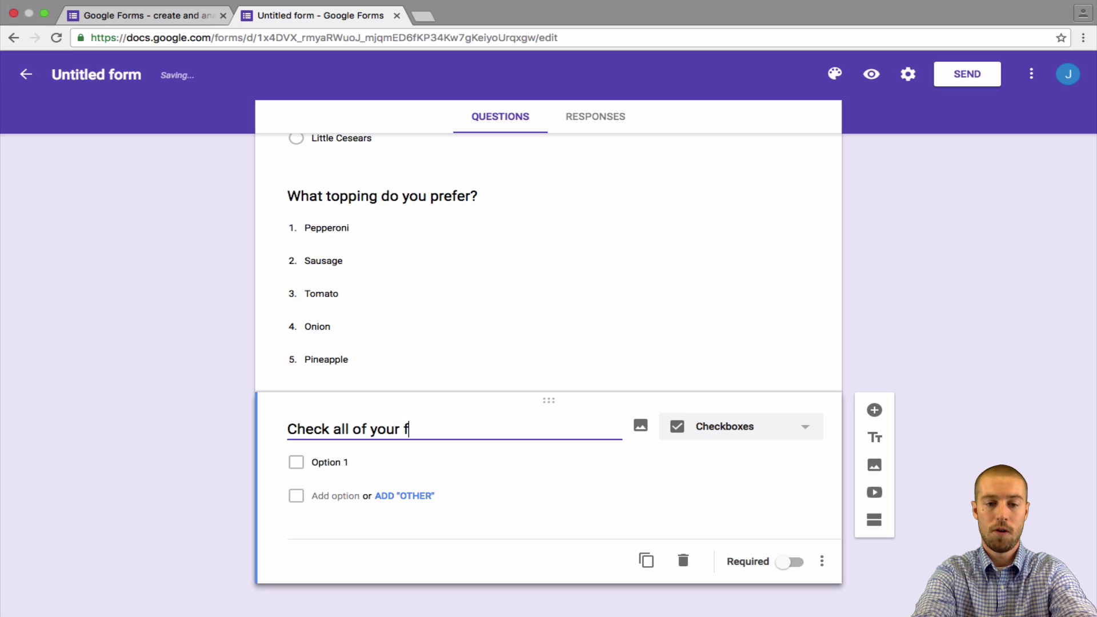
pyautogui.write('avorite type')
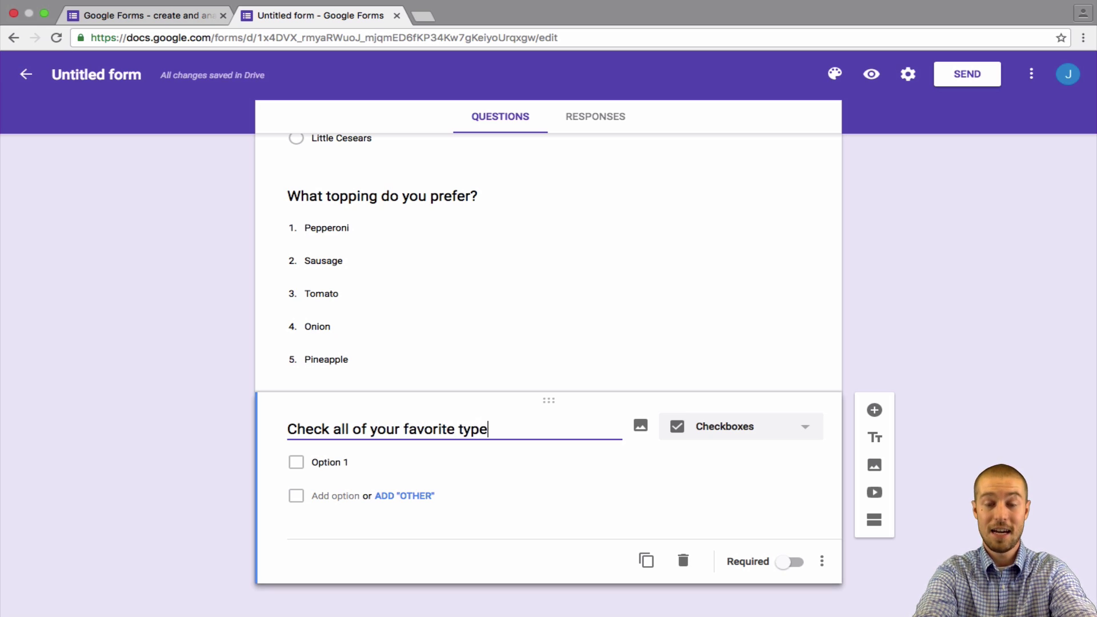
pyautogui.write('s of pizza')
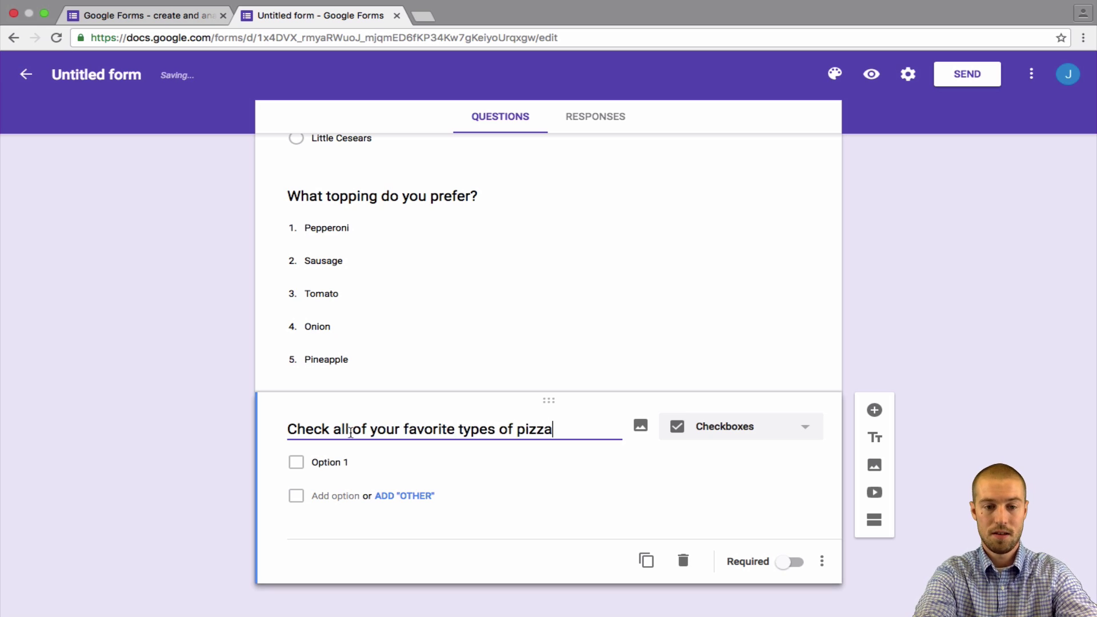
# Enter New York and Chicago Style as the first two pizza-type options.
pyautogui.click(335, 464)
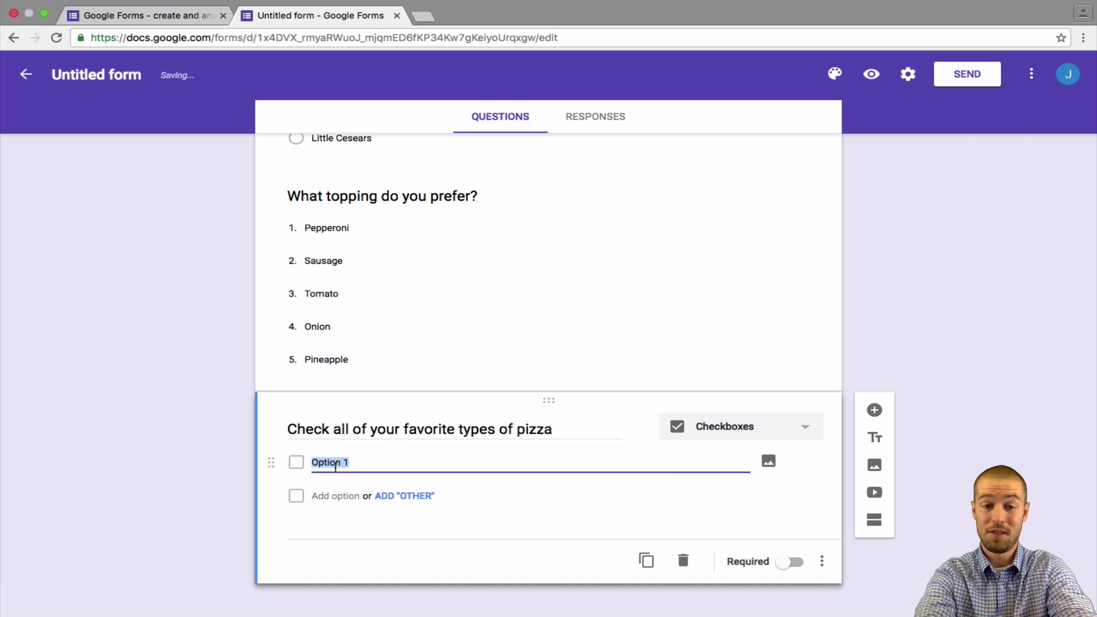
pyautogui.write('New Yo')
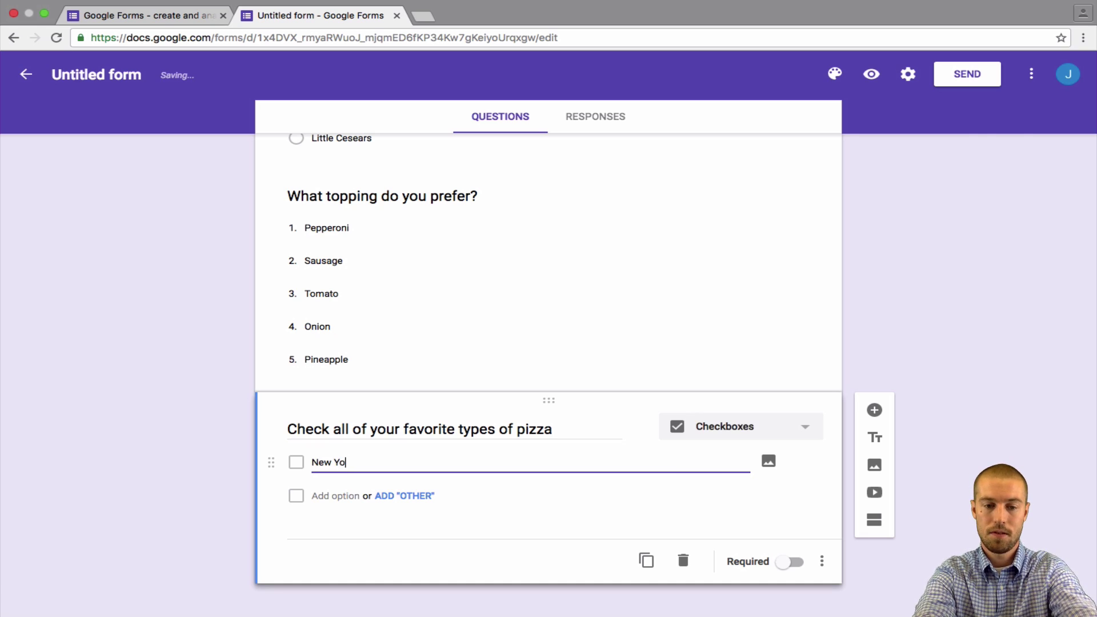
pyautogui.write('rk')
pyautogui.press('Return')
pyautogui.write('Chicag')
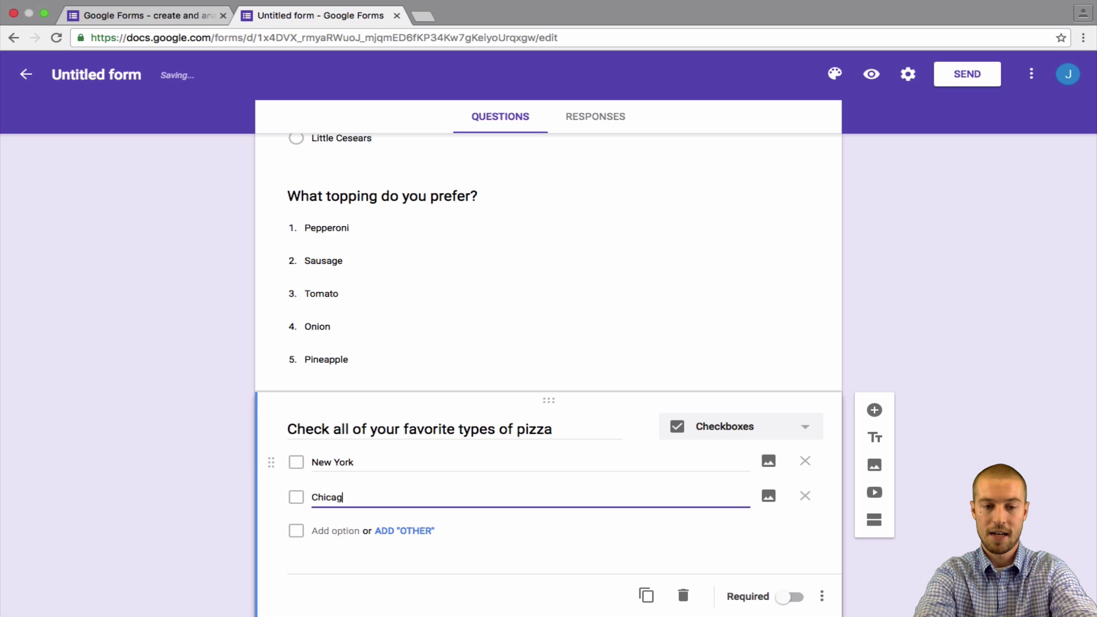
pyautogui.write('o P')
pyautogui.press('BackSpace')
pyautogui.write('S')
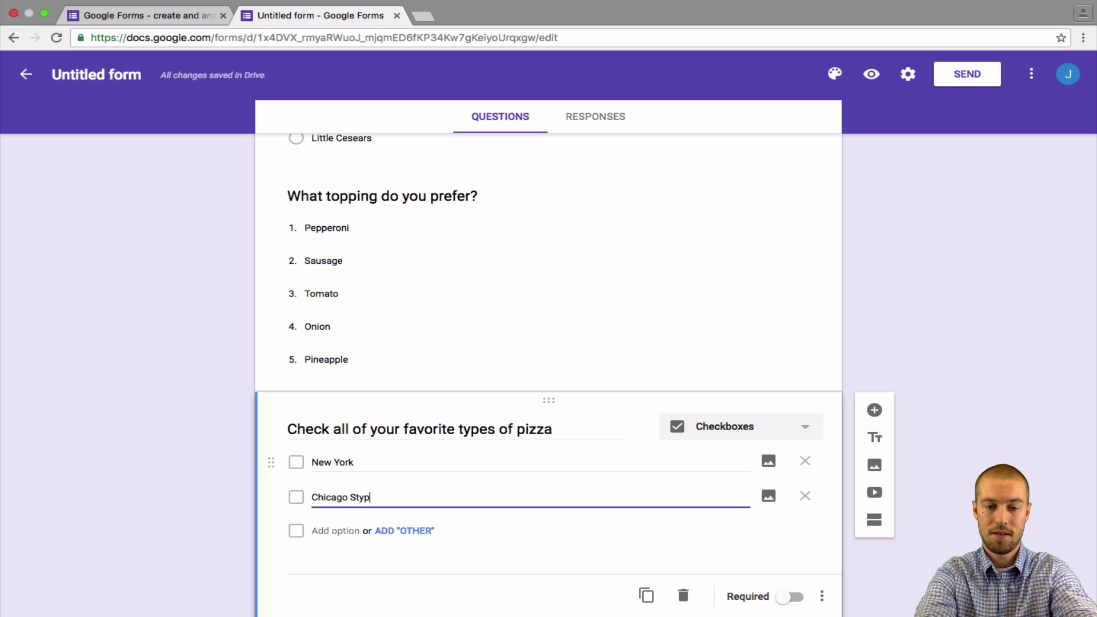
pyautogui.write('tyle')
# Correct the first option to 'New York Style' and add a third option, Freezer Style.
pyautogui.tripleClick(370, 462)
pyautogui.press('BackSpace')
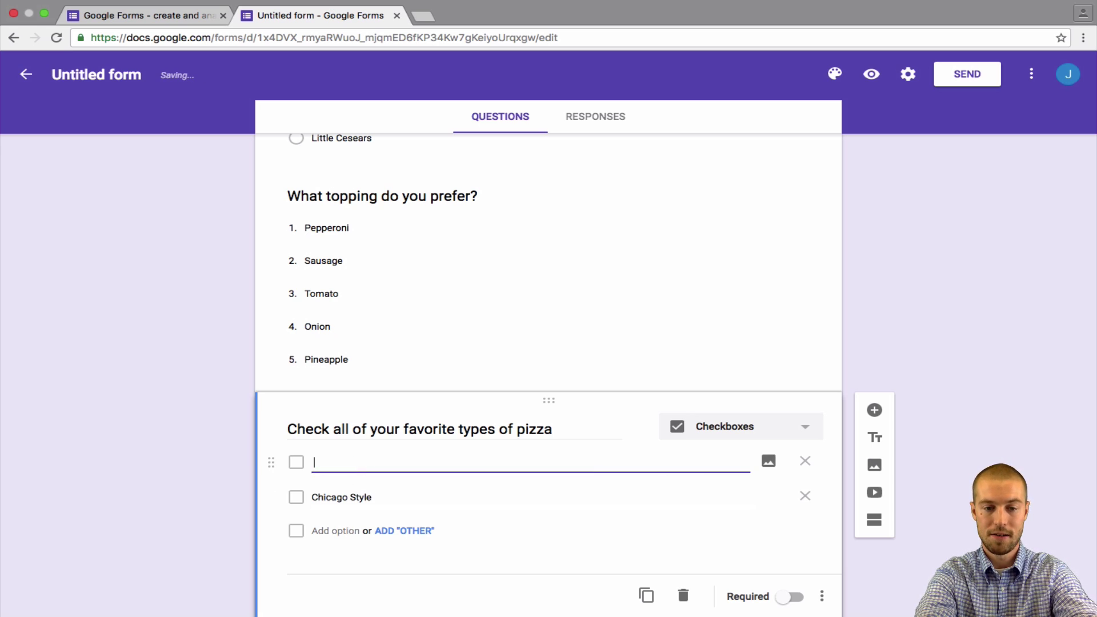
pyautogui.write('New York')
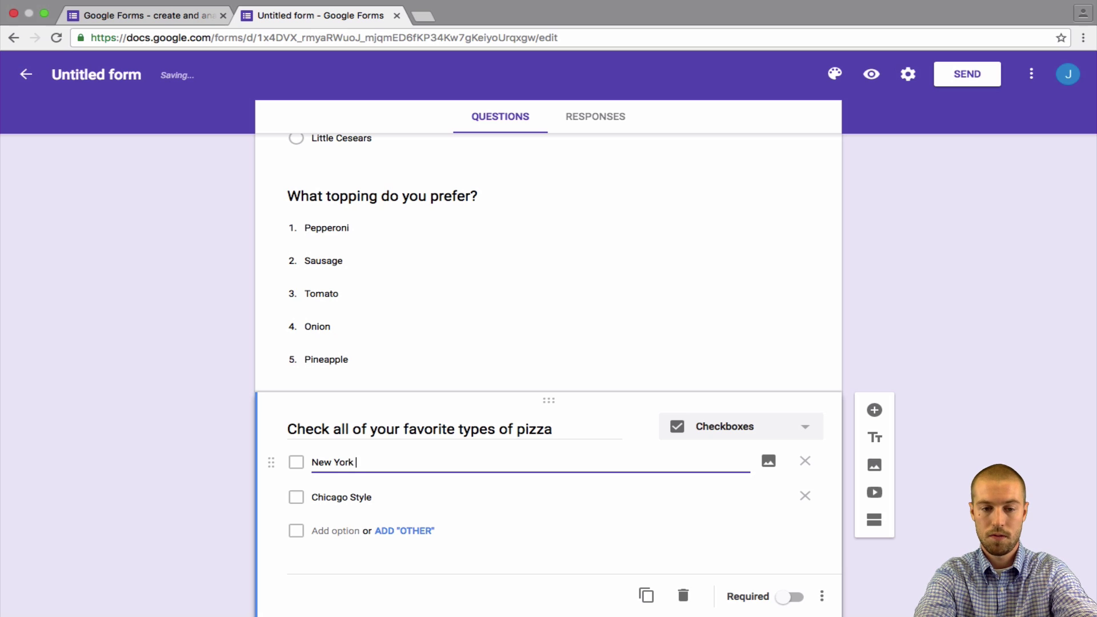
pyautogui.write(' Style')
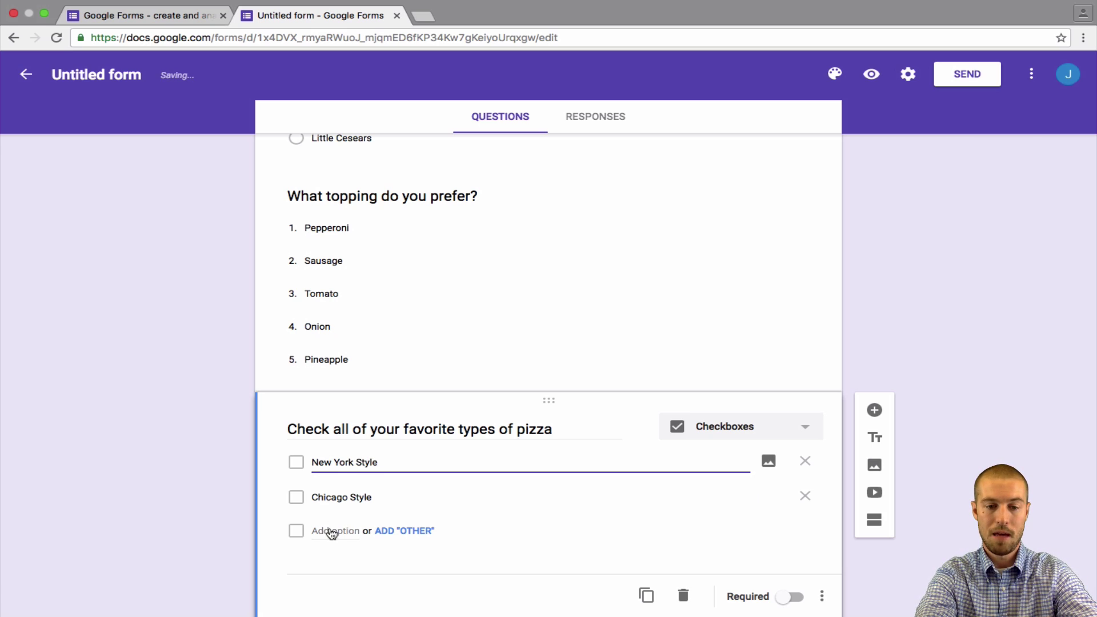
pyautogui.click(332, 531)
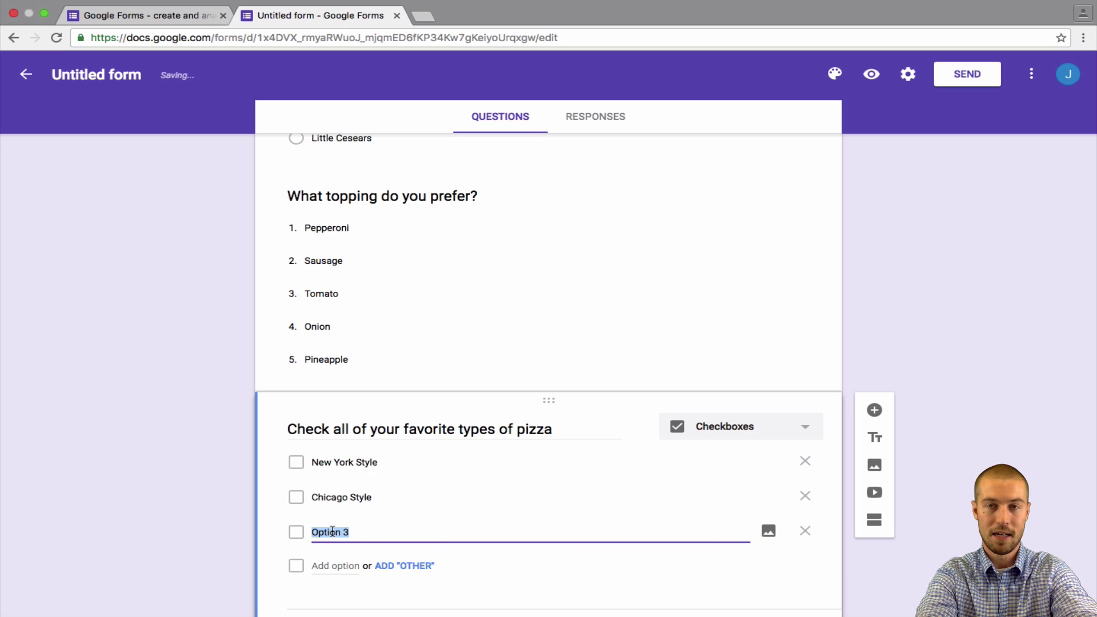
pyautogui.write('Freezer ')
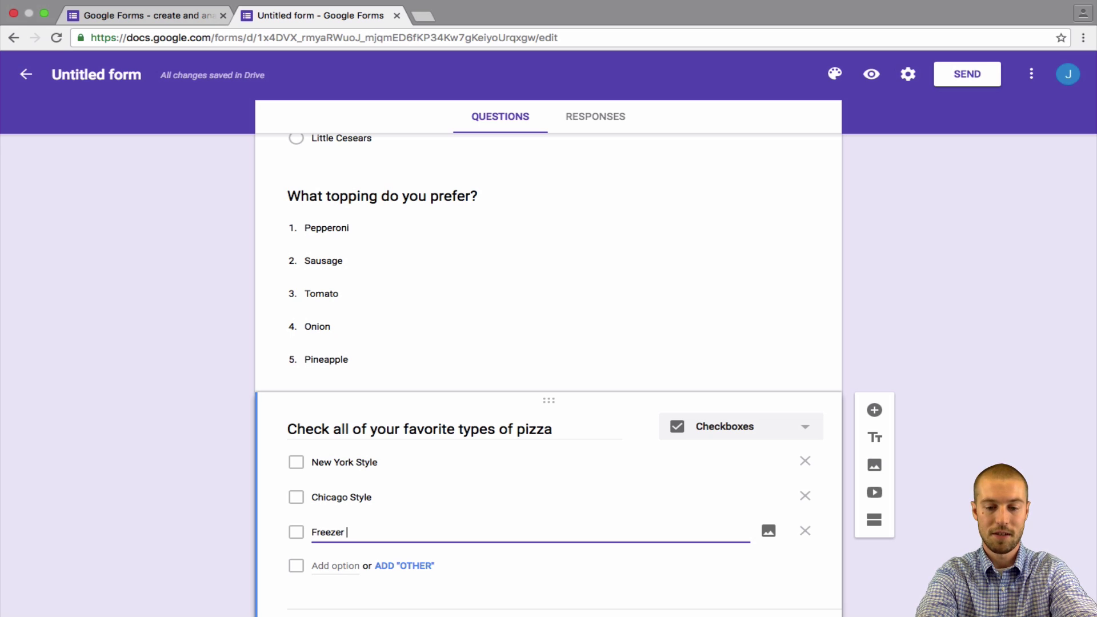
pyautogui.write('f')
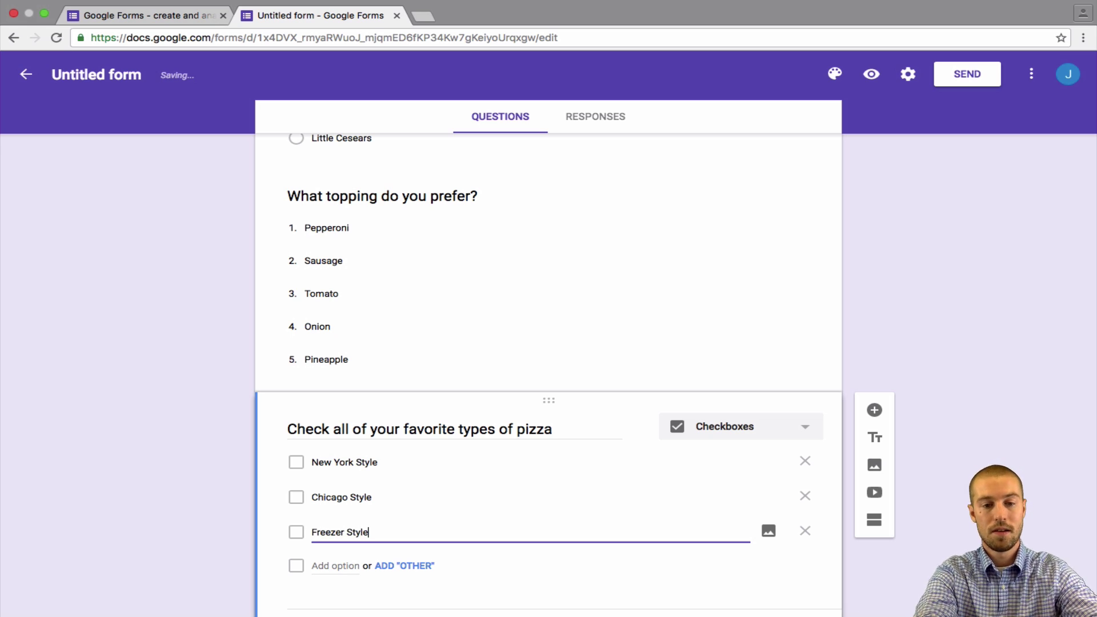
pyautogui.scroll(-2, 445, 411)
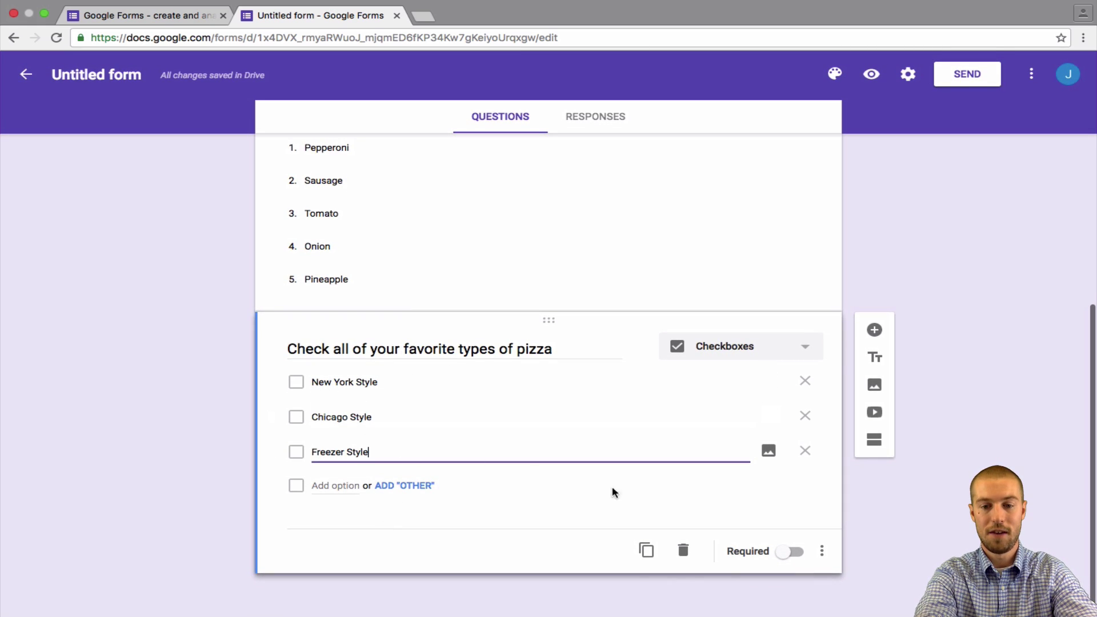
# Add a Linear scale question titled 'Did you enjoy this survey?'.
pyautogui.click(874, 330)
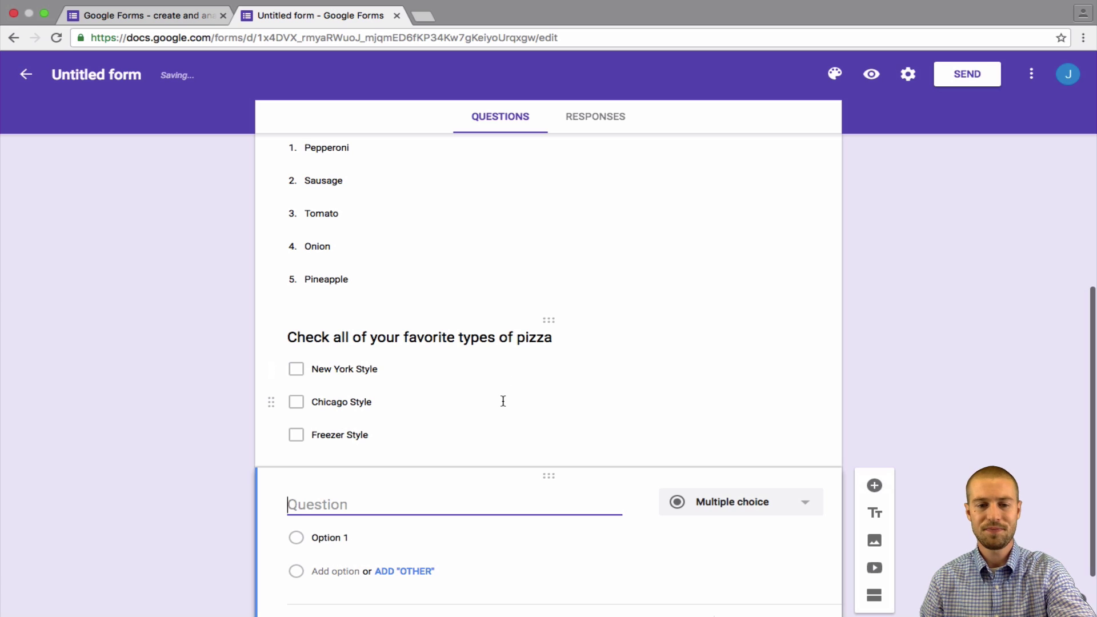
pyautogui.write('D')
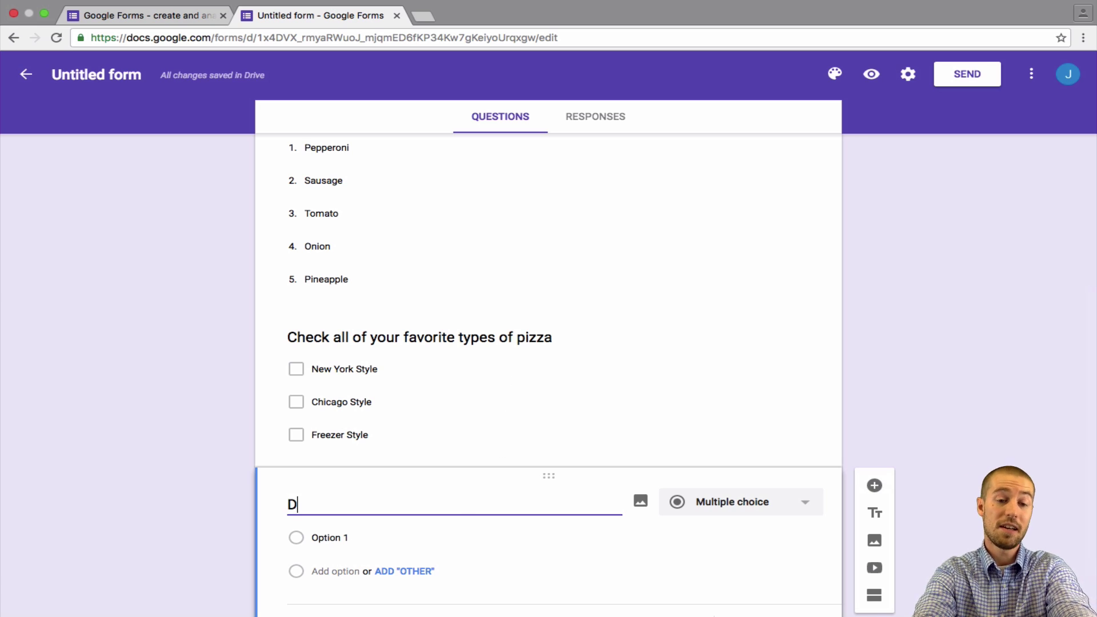
pyautogui.write('id you')
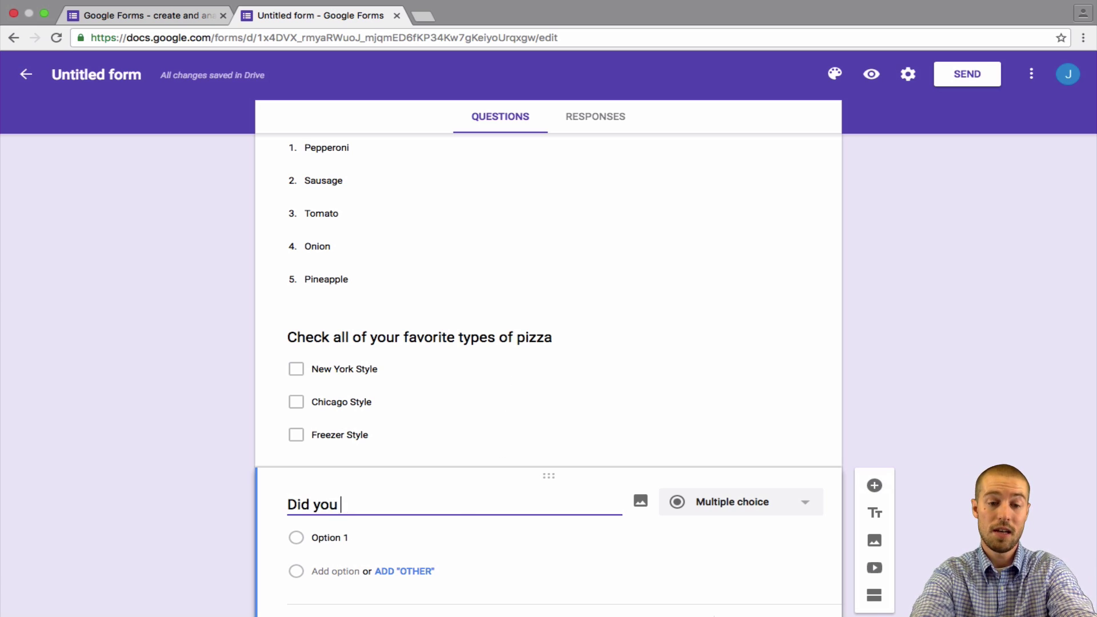
pyautogui.write(' enjoy this survey')
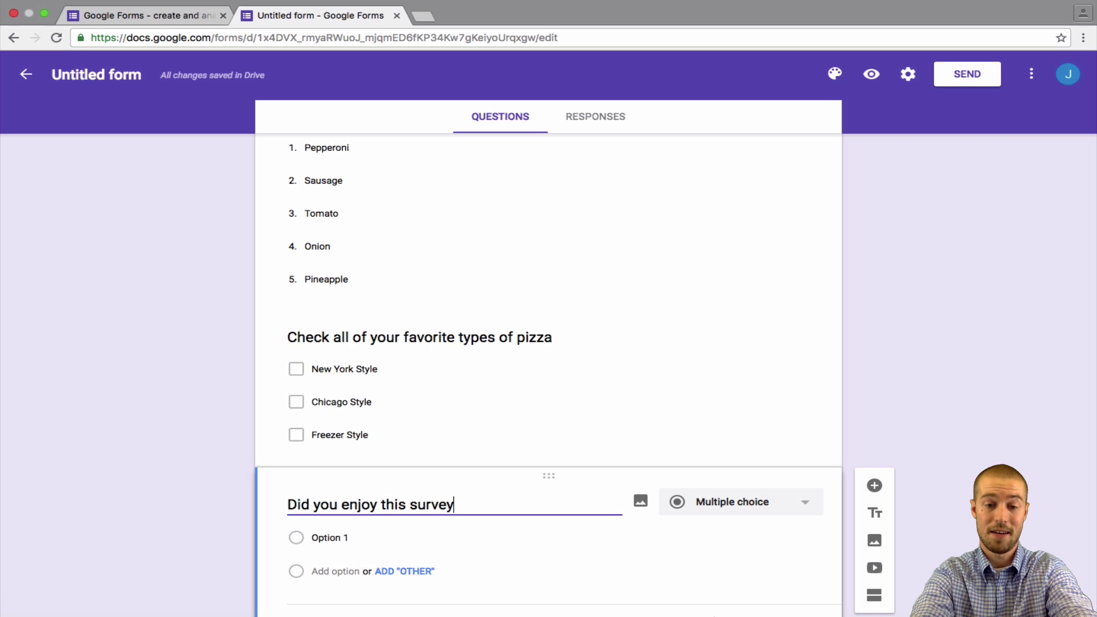
pyautogui.write('?')
pyautogui.click(786, 506)
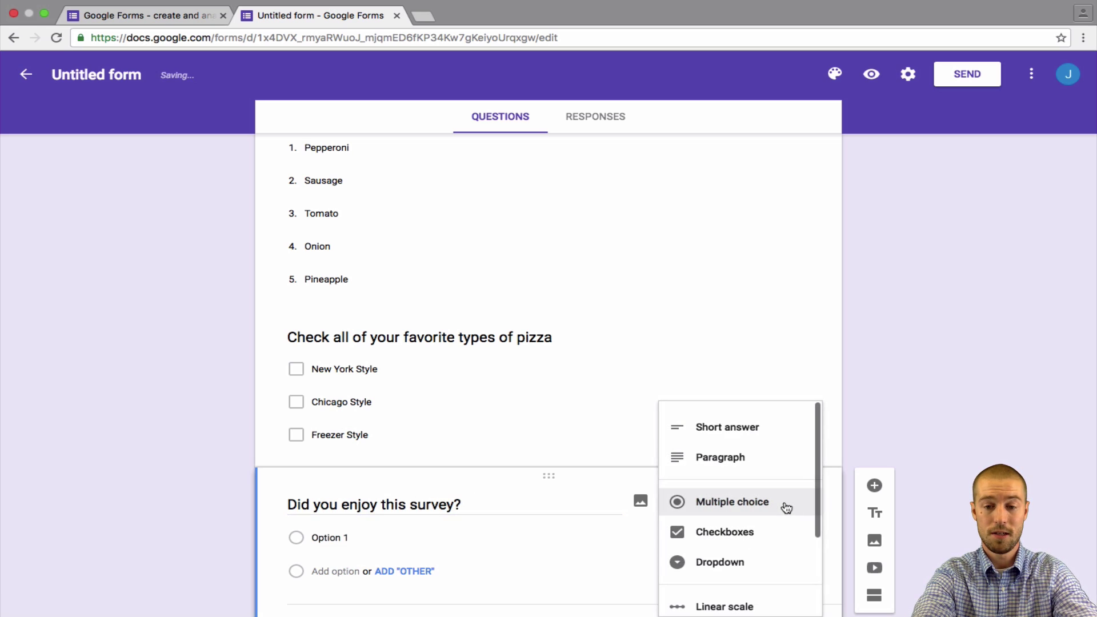
pyautogui.scroll(-5, 786, 507)
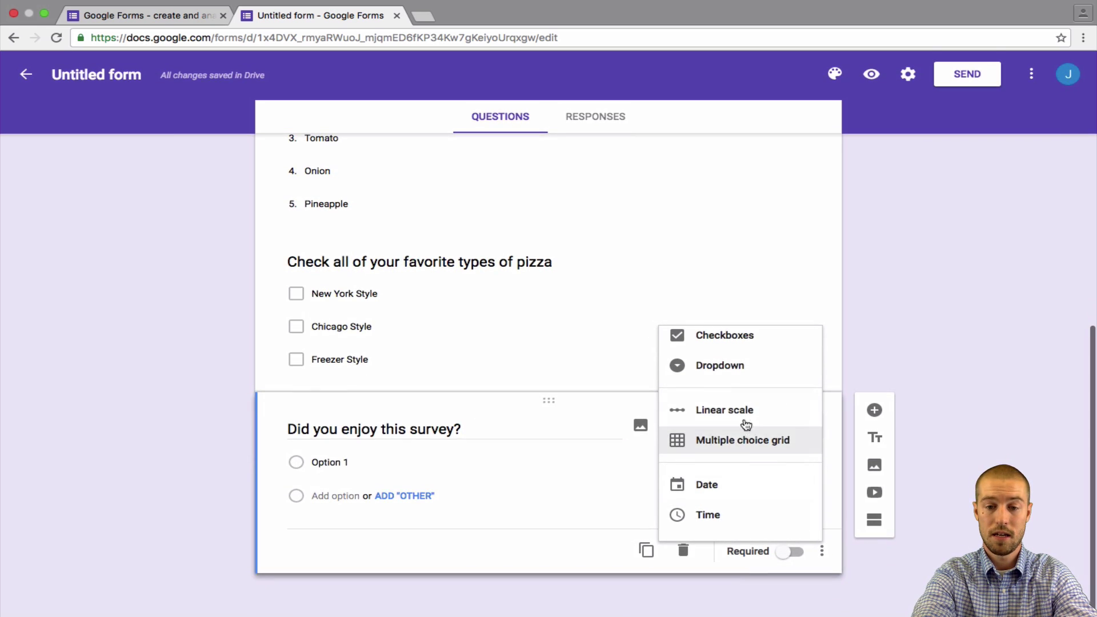
pyautogui.scroll(2, 744, 422)
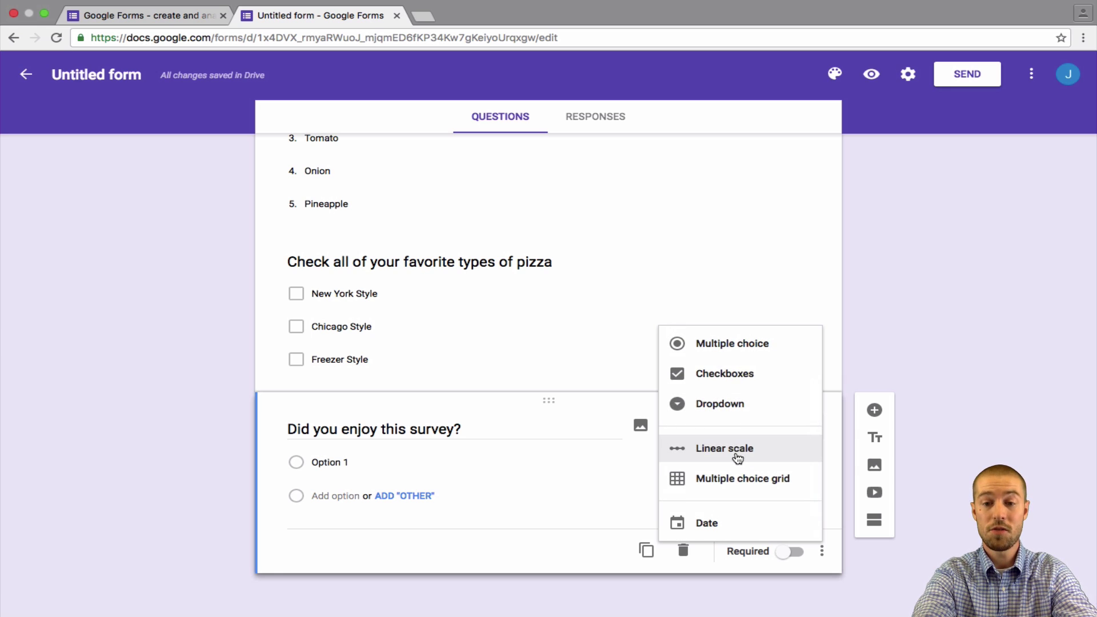
pyautogui.click(737, 458)
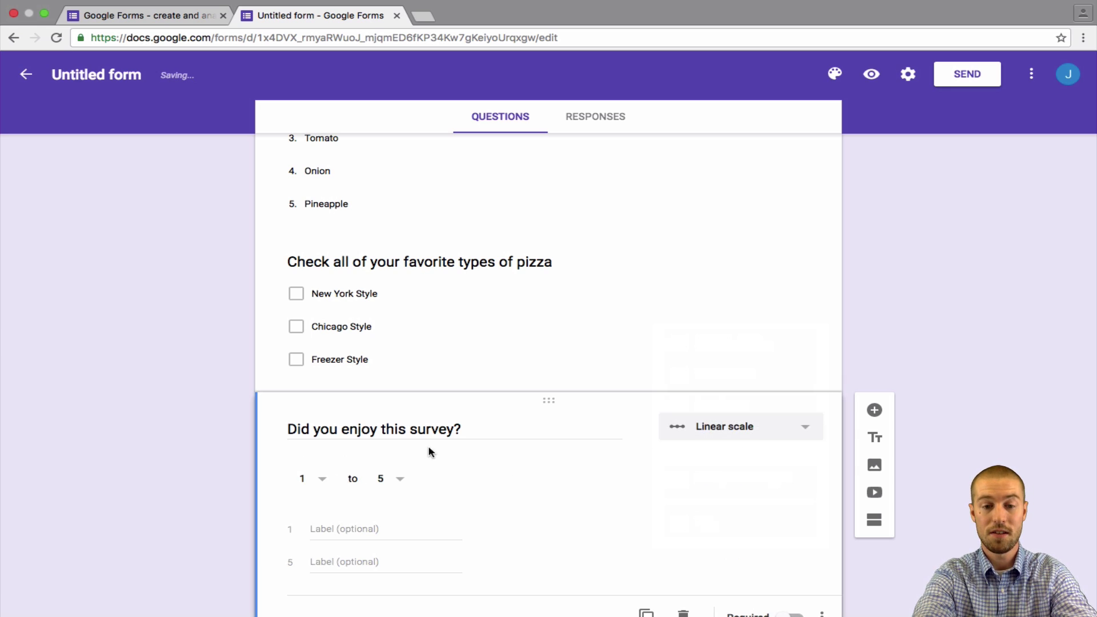
# Tidy the title and label scale ends 'No, I didn't like it' and 'Yes it's awesome!'.
pyautogui.tripleClick(470, 429)
pyautogui.press('Right')
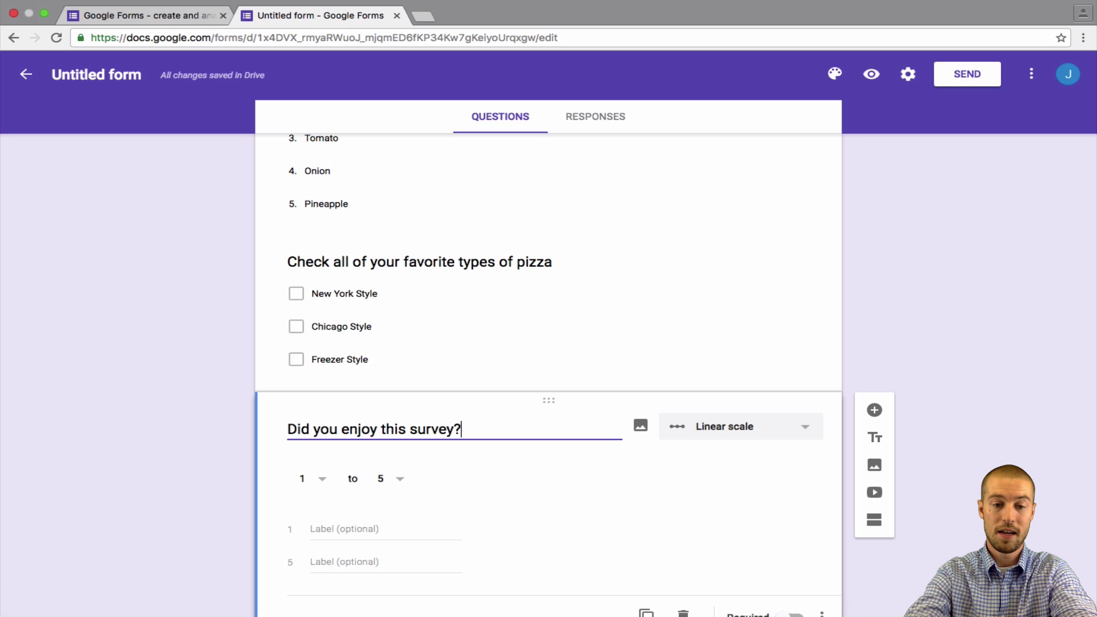
pyautogui.write('on')
pyautogui.press('BackSpace')
pyautogui.press('BackSpace')
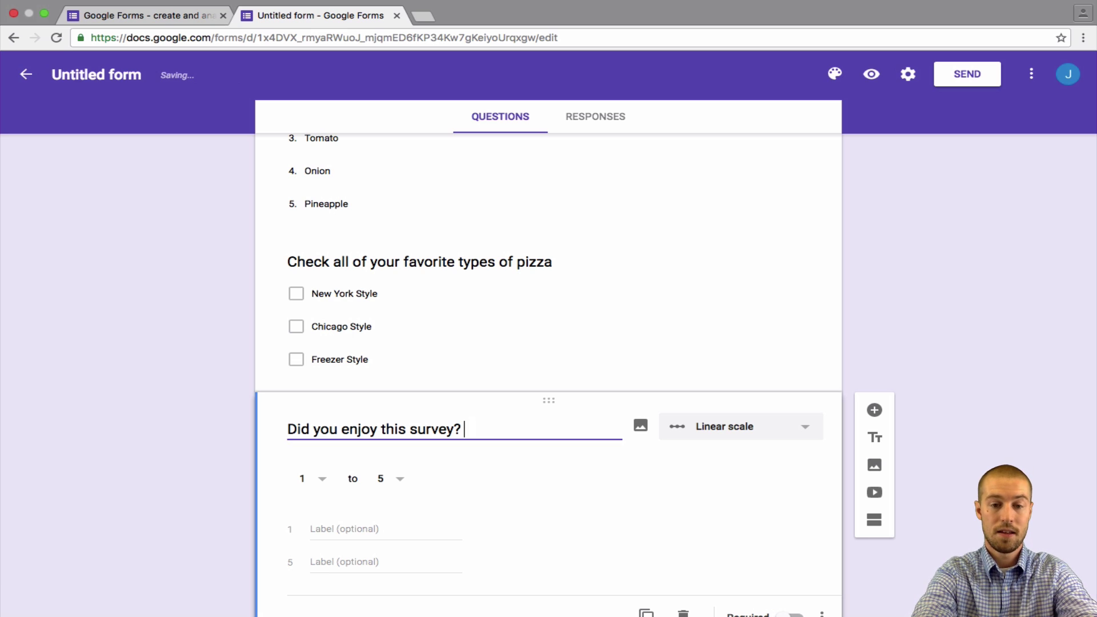
pyautogui.scroll(-1, 444, 461)
pyautogui.click(365, 486)
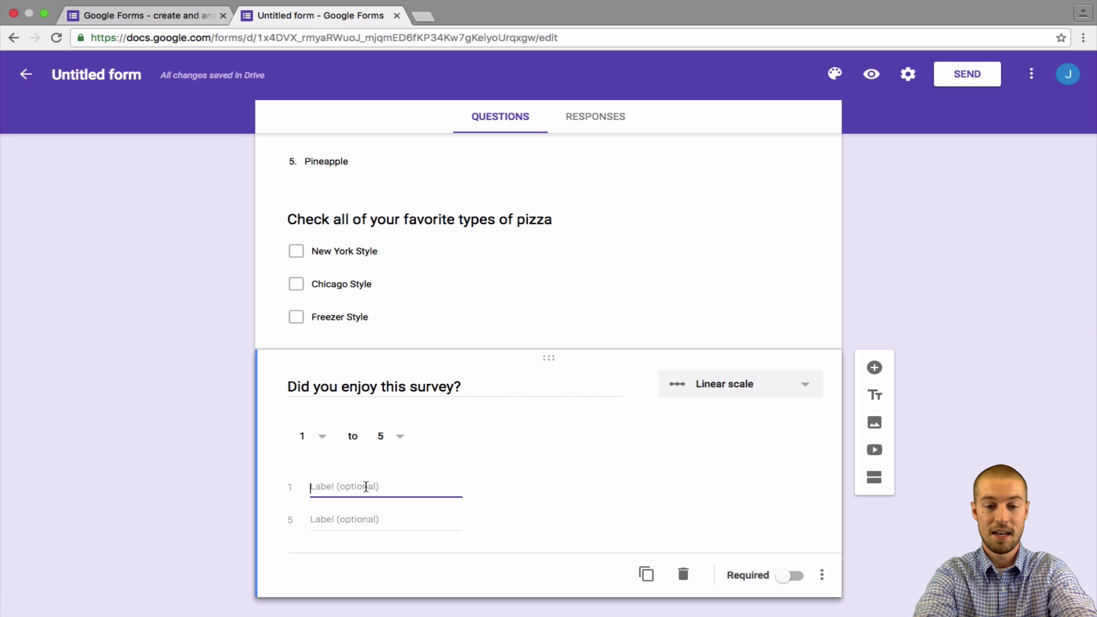
pyautogui.write('No, I didn')
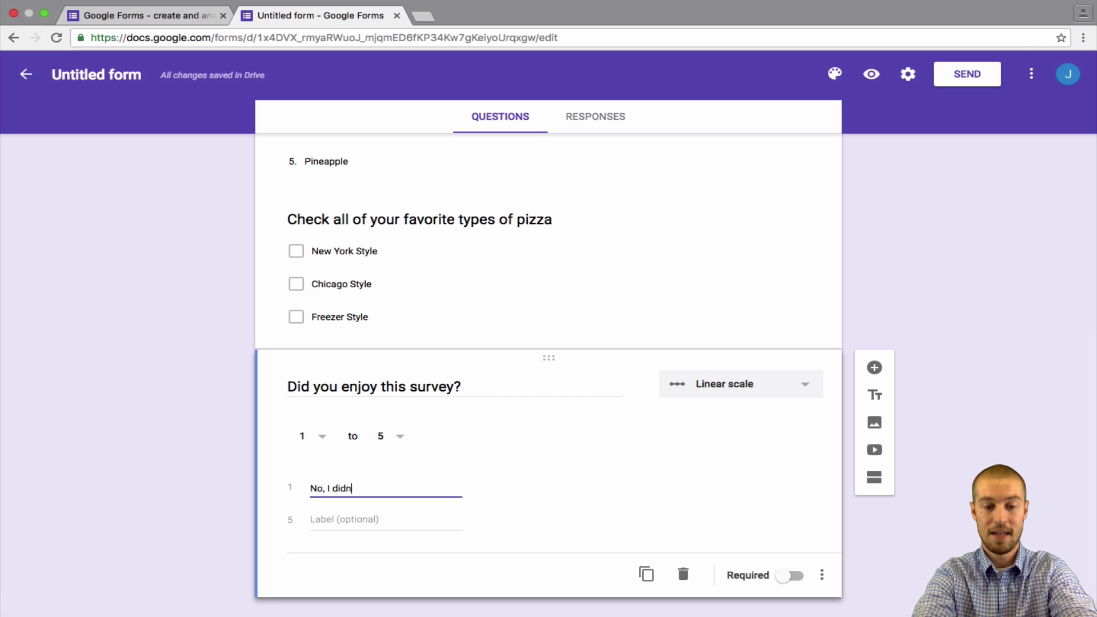
pyautogui.write('n')
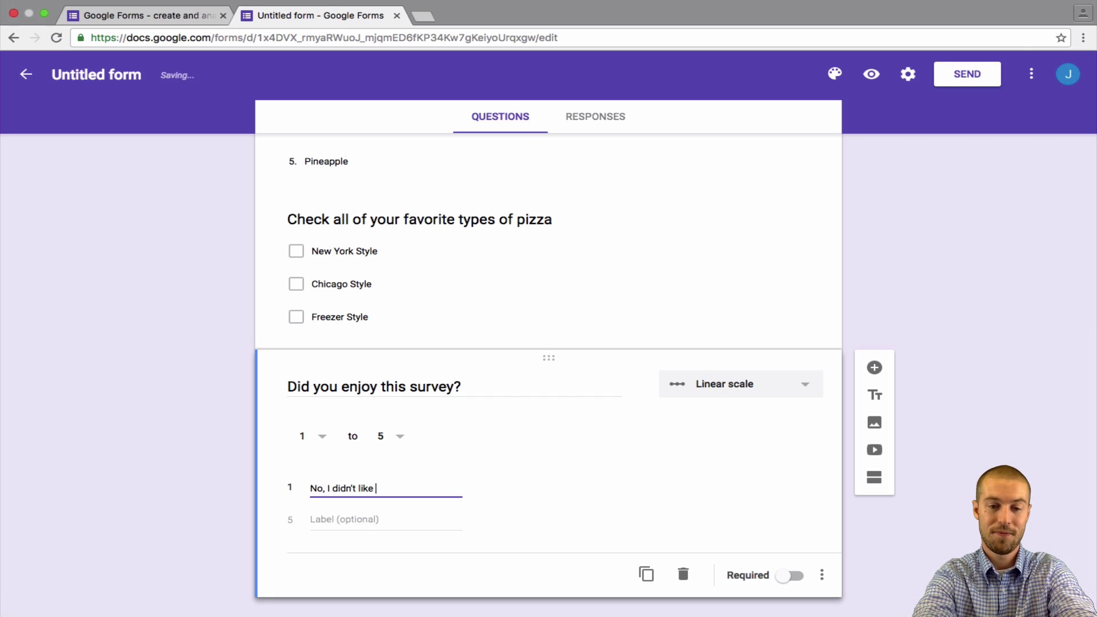
pyautogui.click(362, 517)
pyautogui.write("Yes it's a")
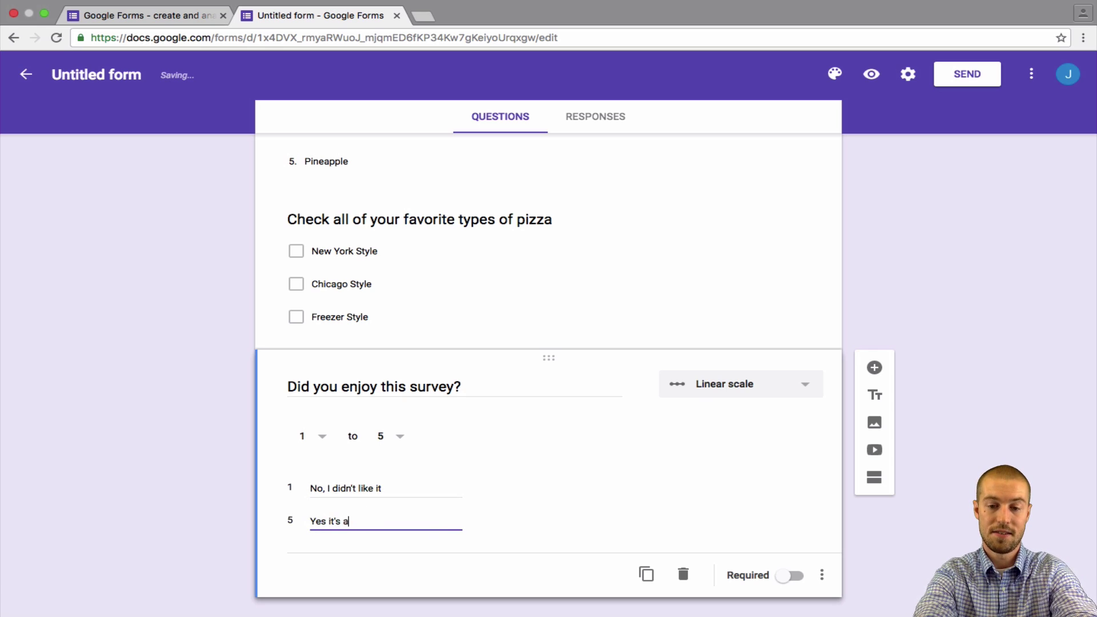
pyautogui.write('wesome!')
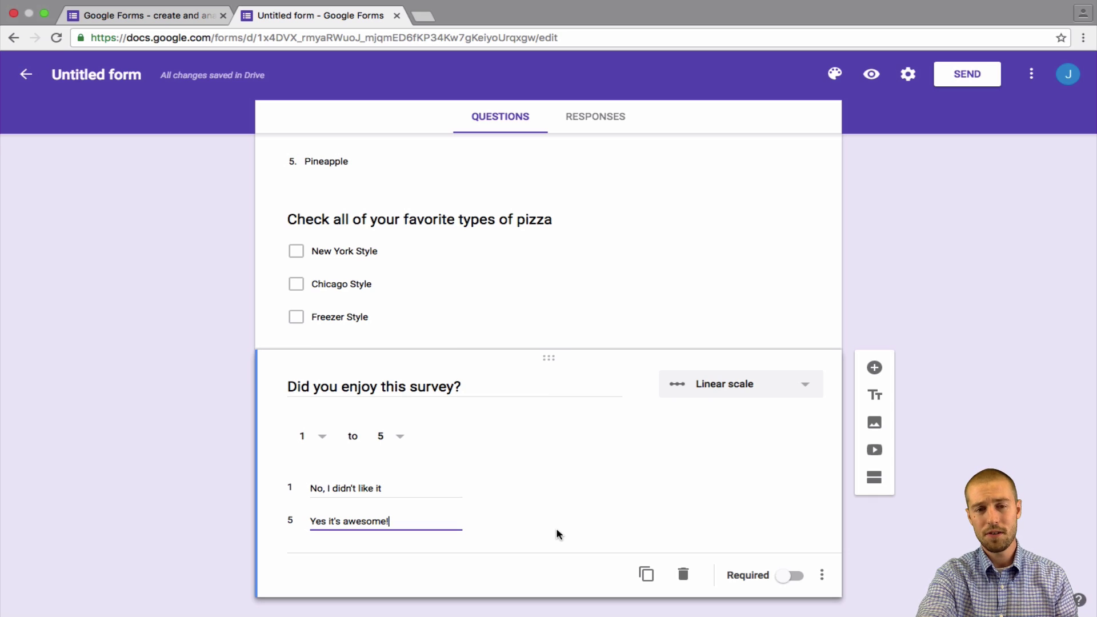
pyautogui.scroll(10, 558, 534)
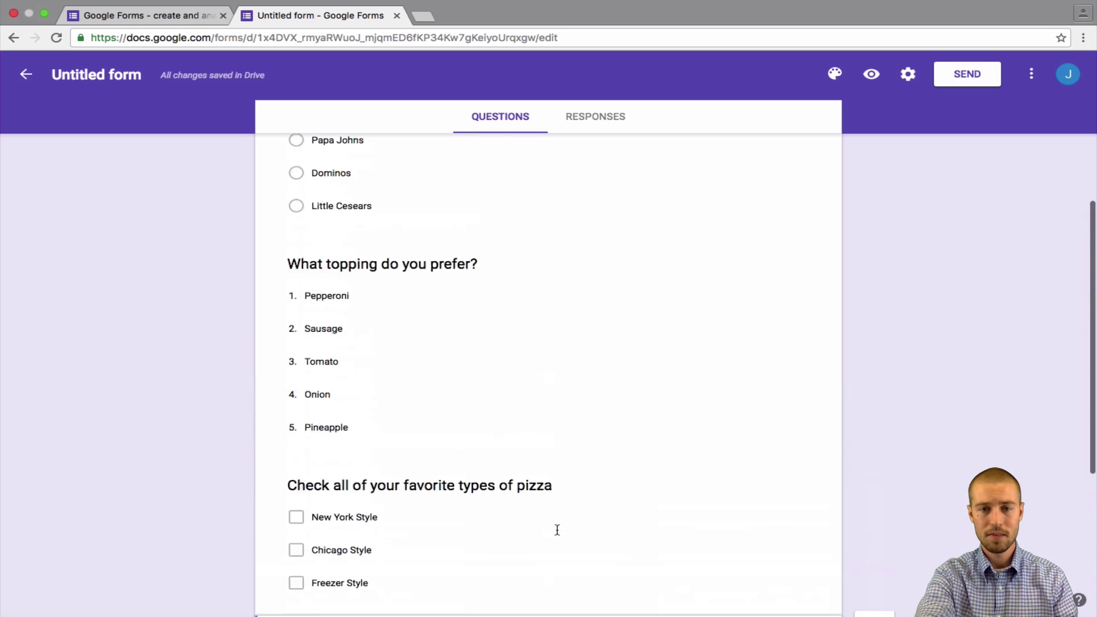
pyautogui.scroll(-10, 557, 530)
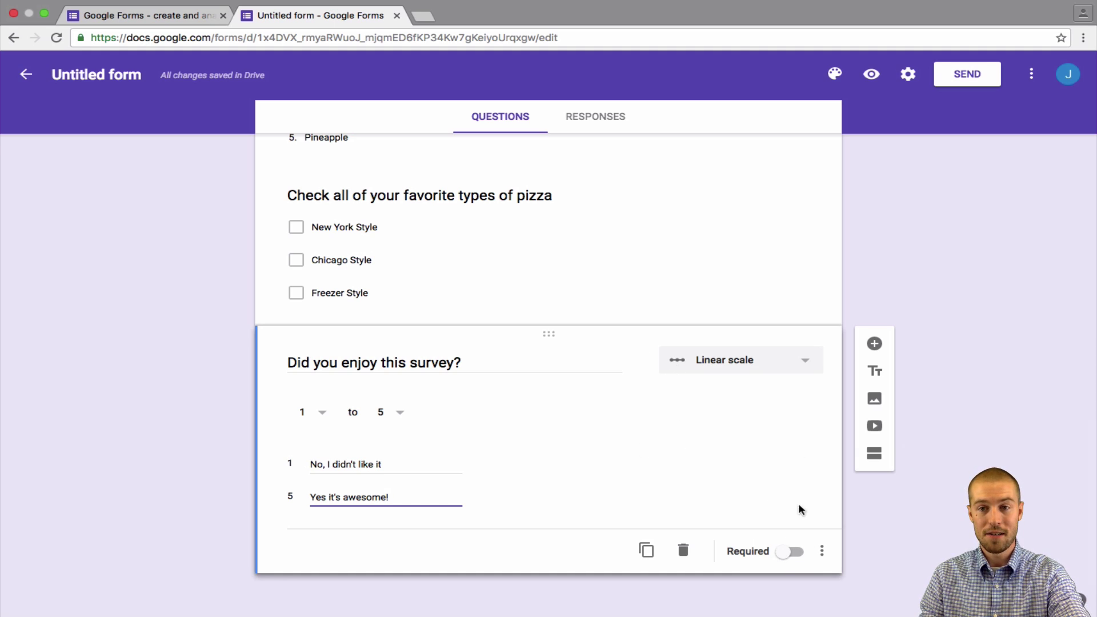
pyautogui.scroll(15, 754, 279)
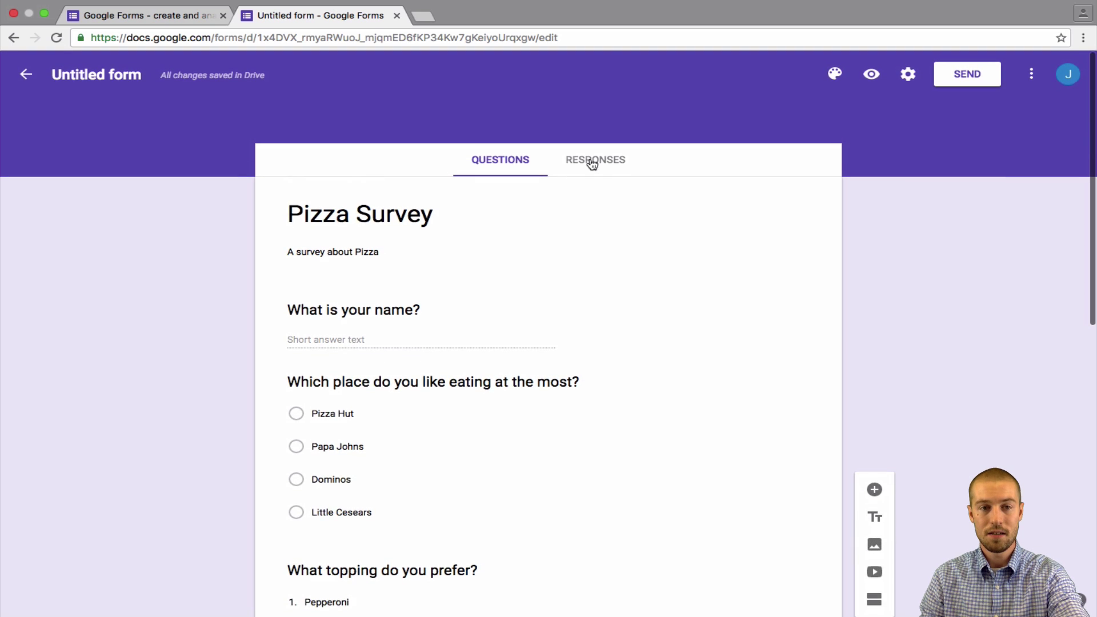
pyautogui.click(908, 74)
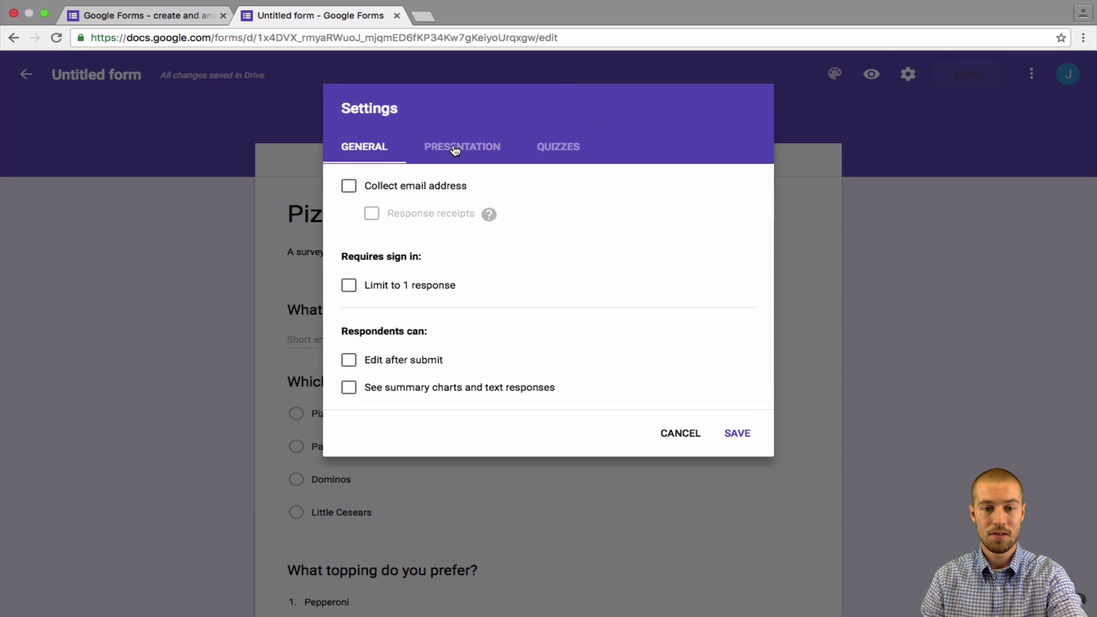
pyautogui.click(558, 147)
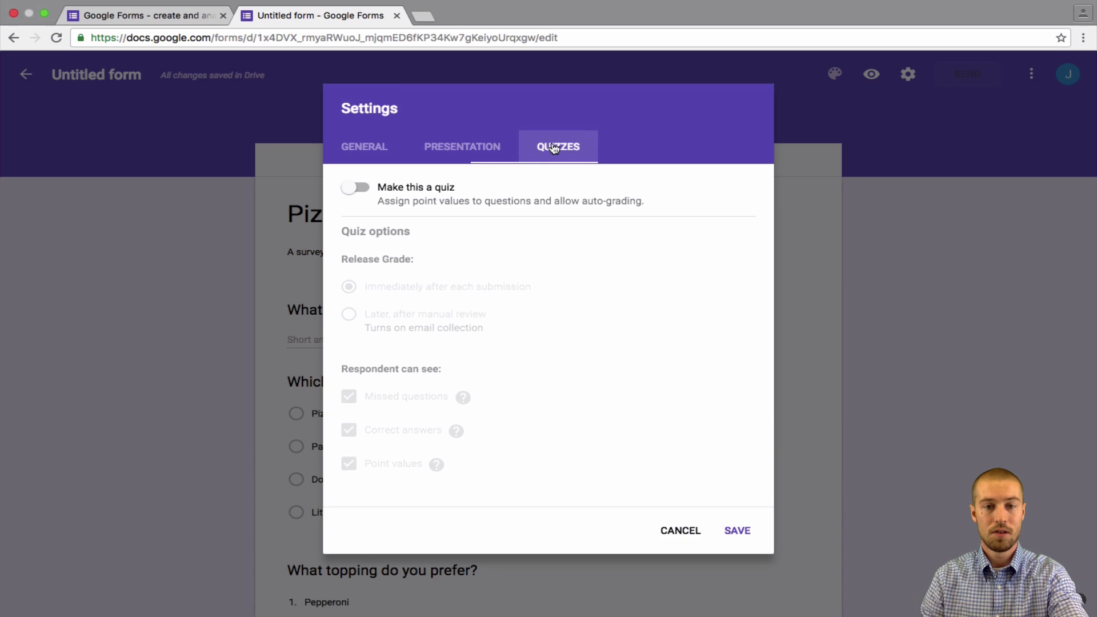
pyautogui.click(474, 148)
pyautogui.click(372, 149)
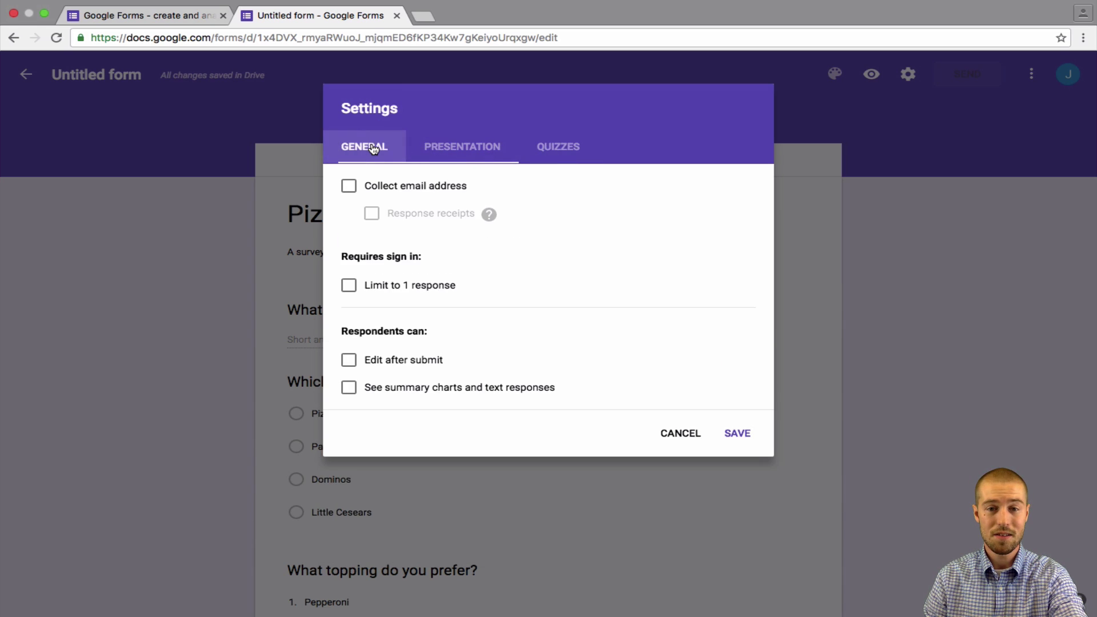
pyautogui.click(679, 433)
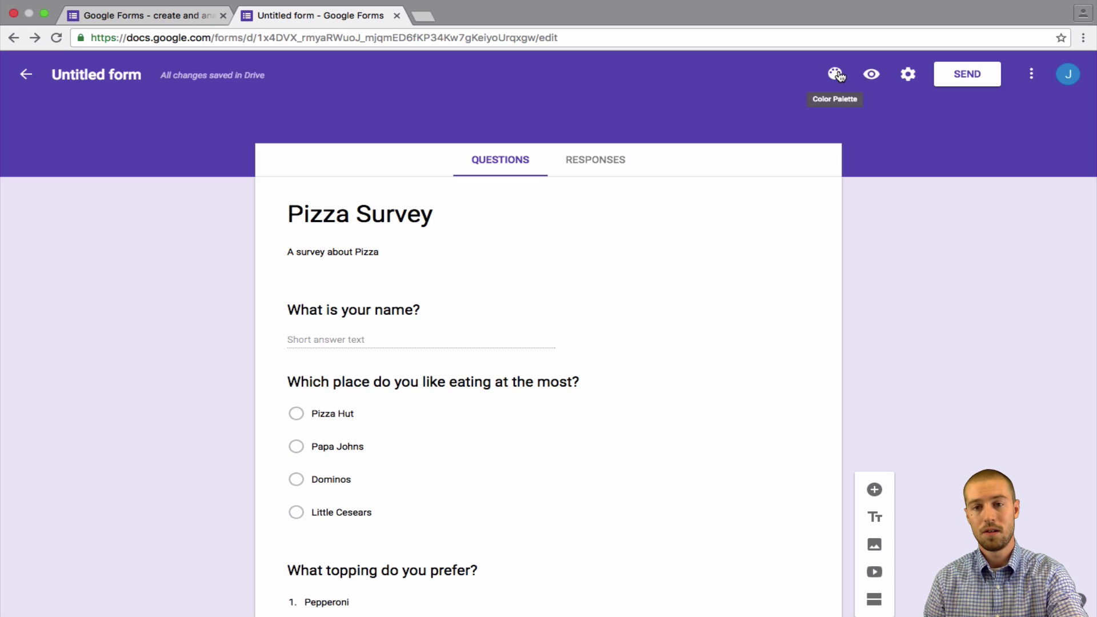
pyautogui.click(873, 75)
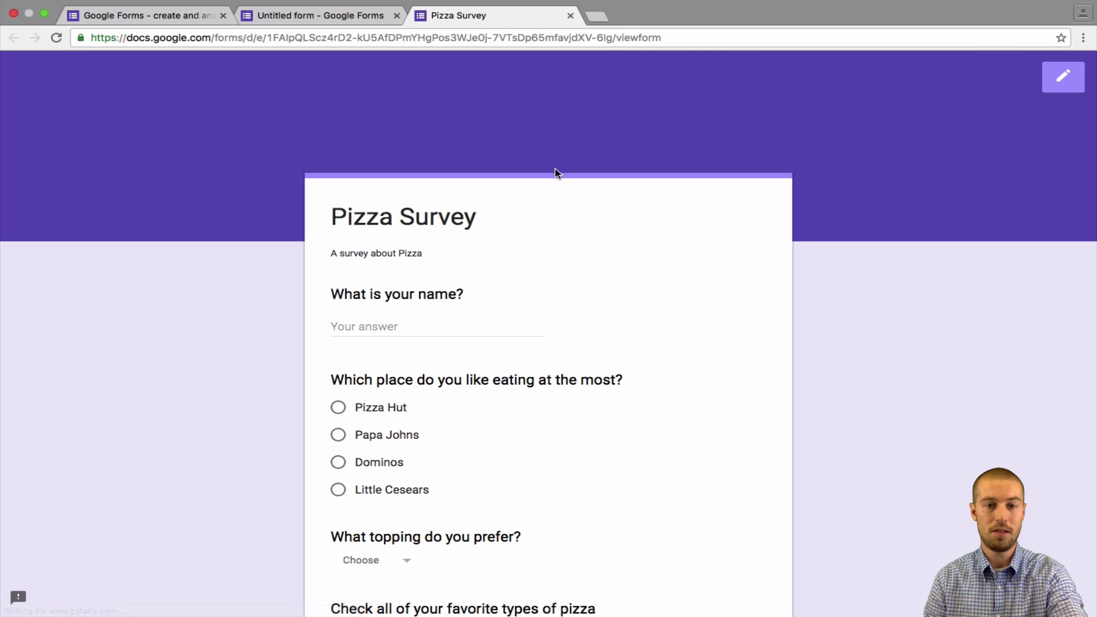
pyautogui.scroll(-2, 422, 277)
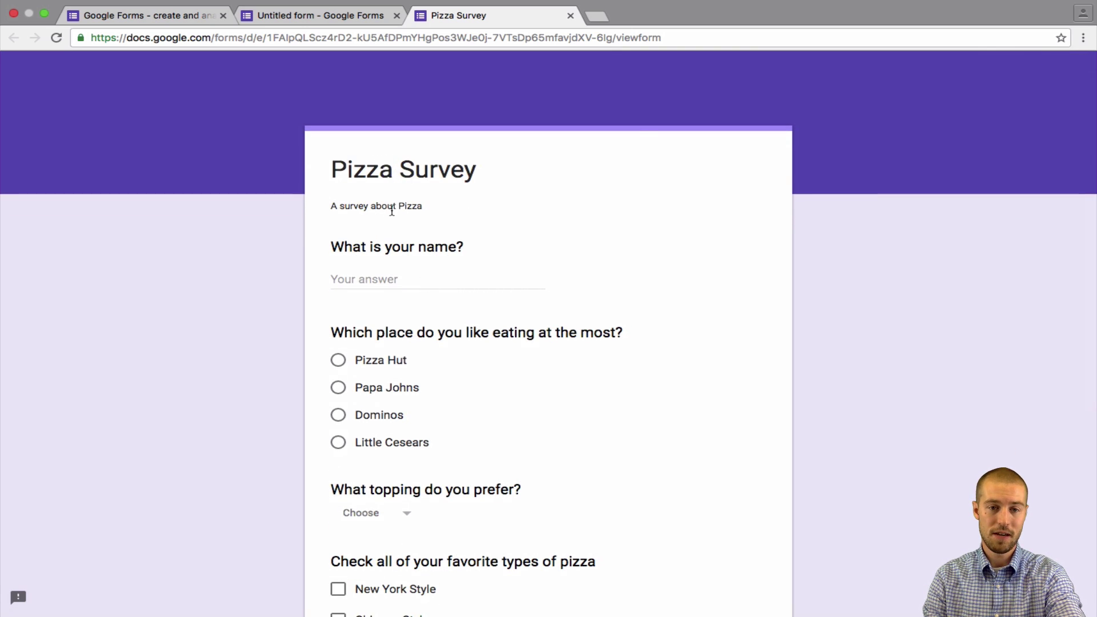
pyautogui.scroll(-1, 435, 257)
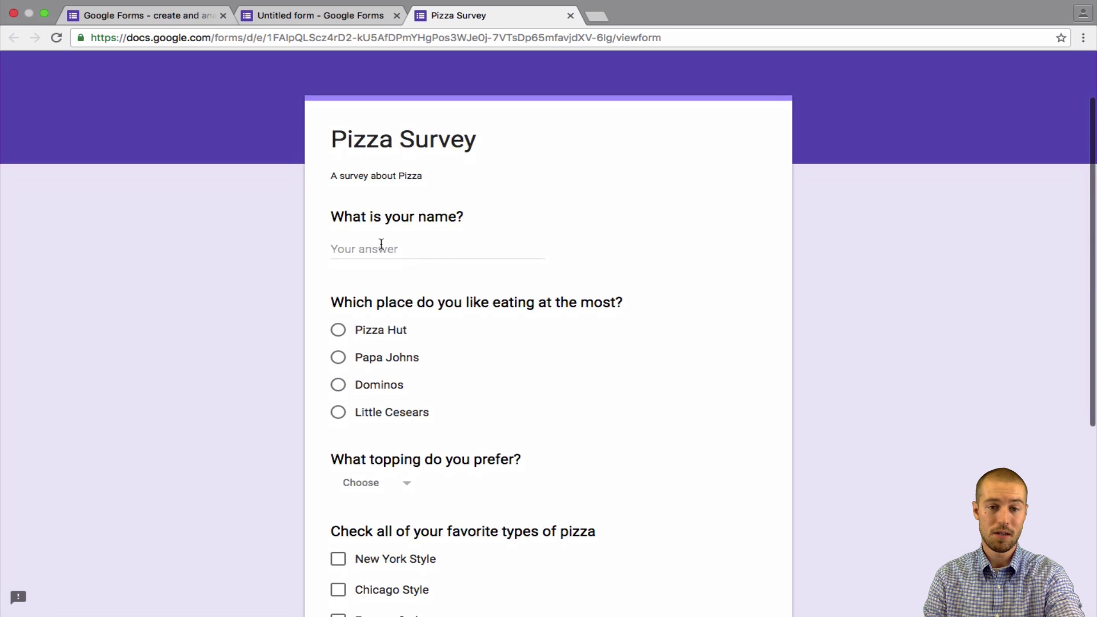
pyautogui.scroll(-2, 388, 257)
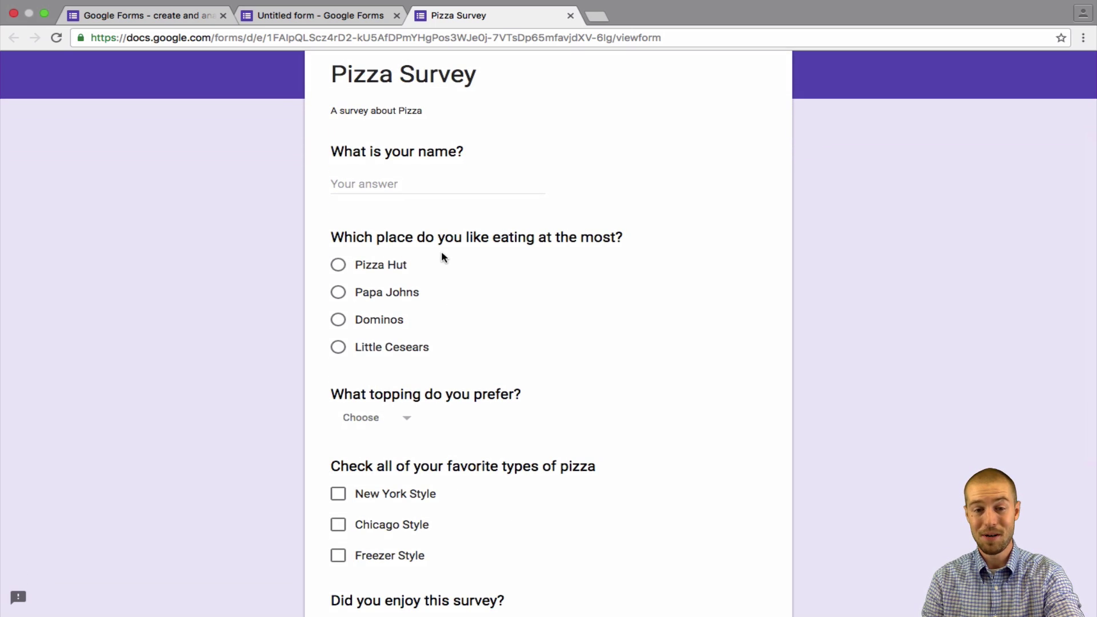
pyautogui.scroll(-2, 441, 257)
pyautogui.click(401, 347)
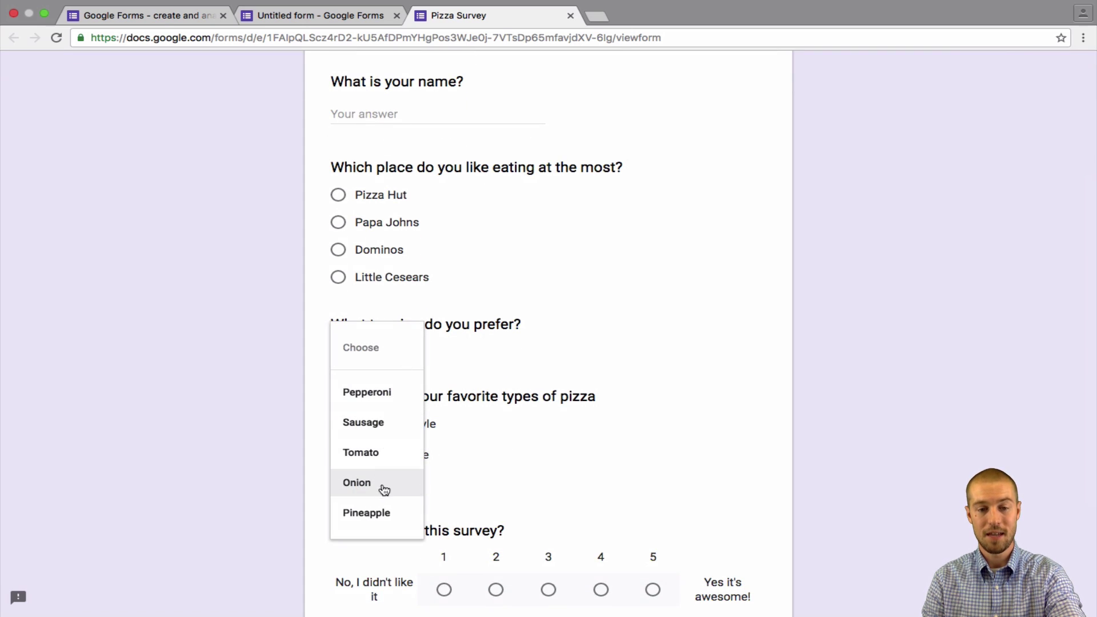
pyautogui.click(411, 348)
pyautogui.scroll(-1, 414, 348)
pyautogui.scroll(-2, 413, 347)
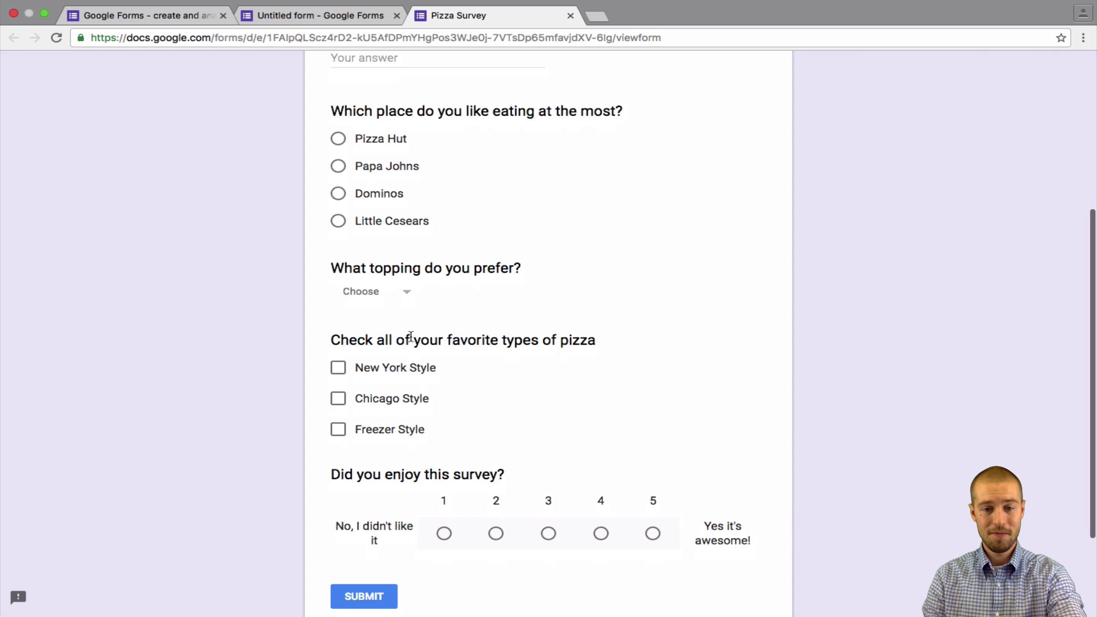
pyautogui.scroll(-2, 410, 343)
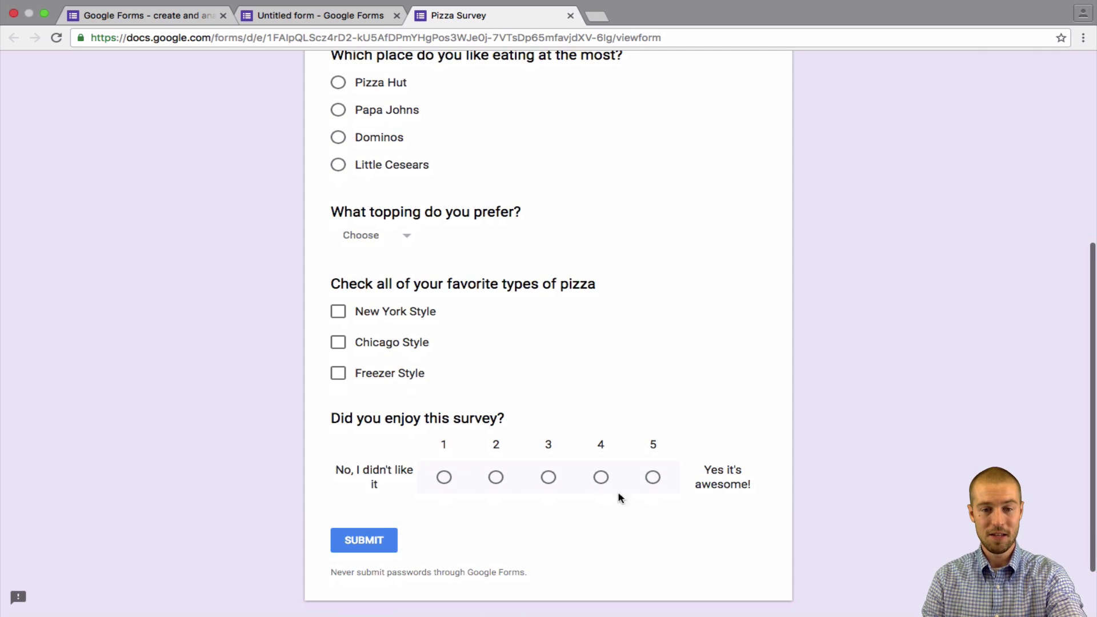
pyautogui.click(652, 477)
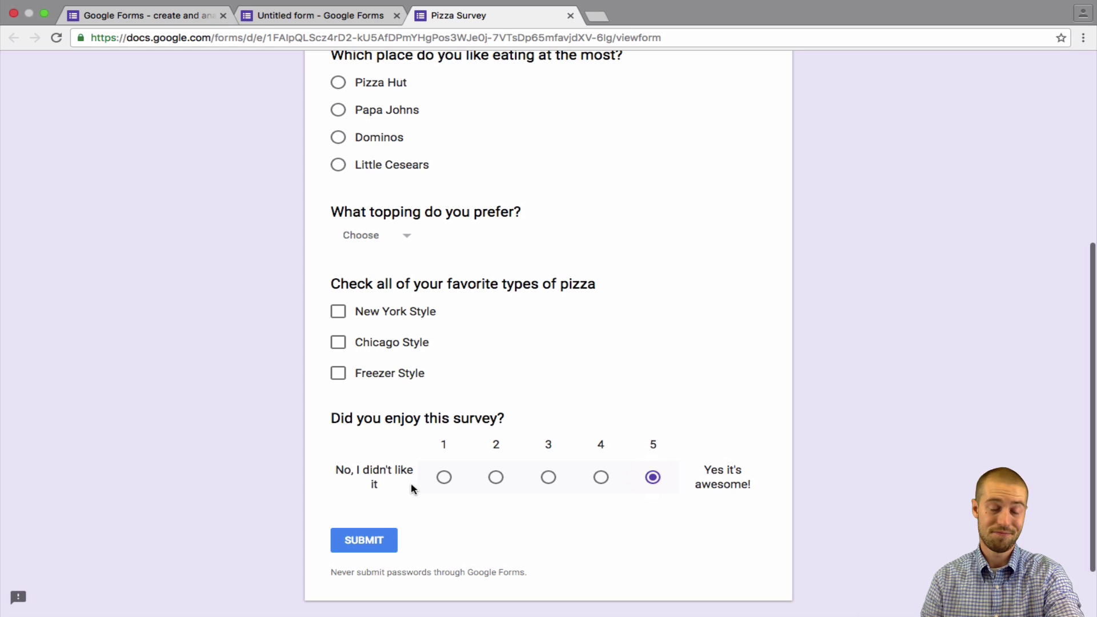
pyautogui.click(570, 17)
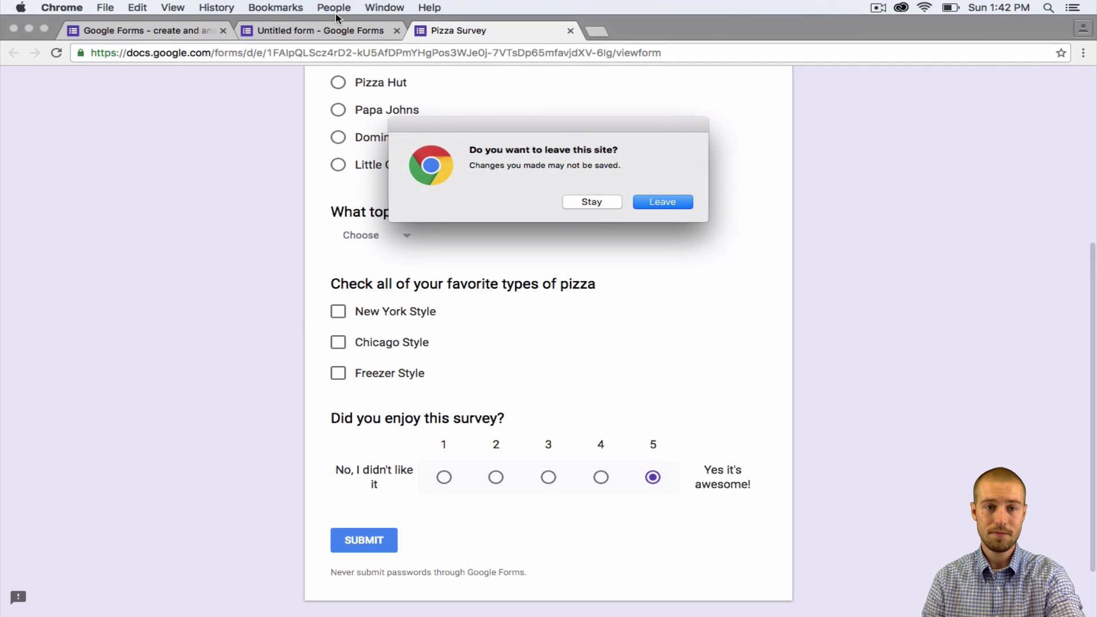
pyautogui.click(592, 203)
pyautogui.scroll(2, 595, 208)
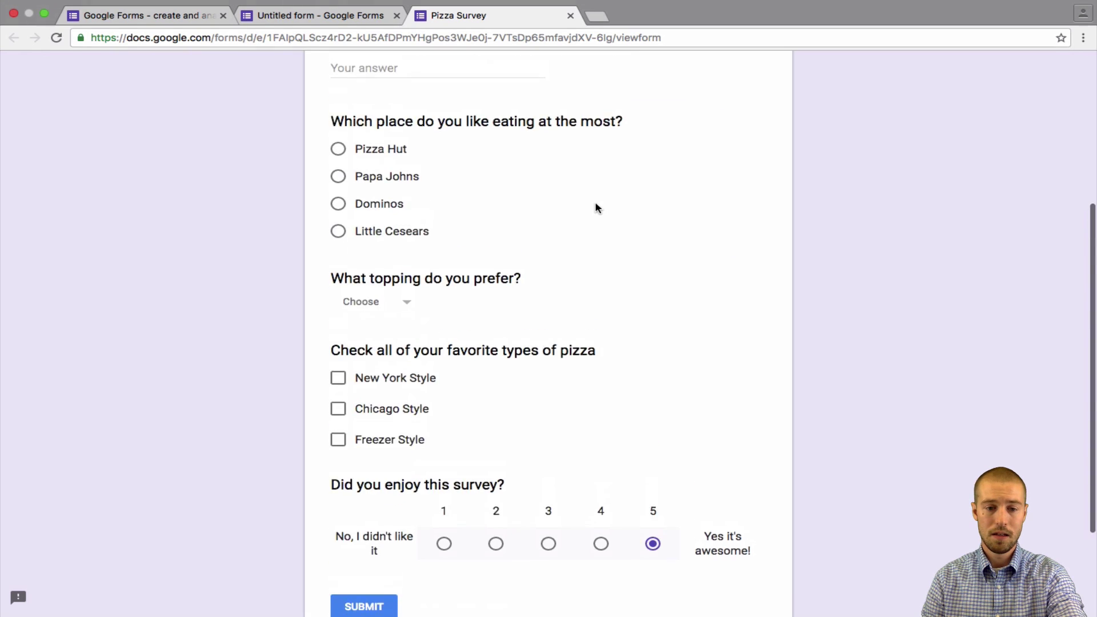
pyautogui.scroll(5, 595, 208)
pyautogui.click(570, 15)
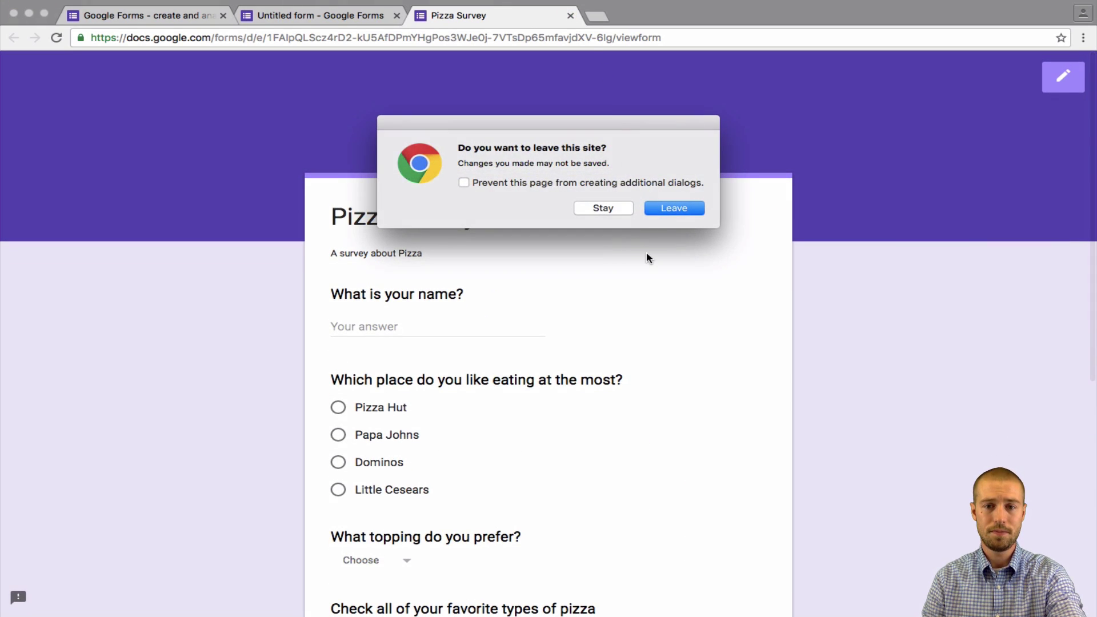
pyautogui.click(671, 208)
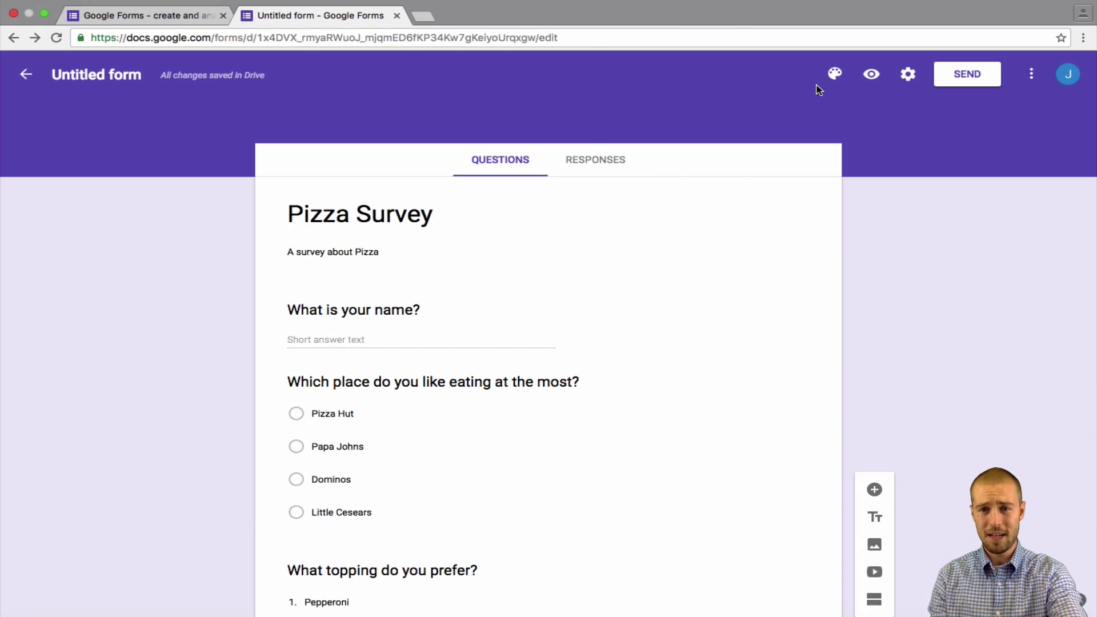
# Change the Pizza Survey theme from purple to the red swatch and bring up the Send form options.
pyautogui.click(835, 75)
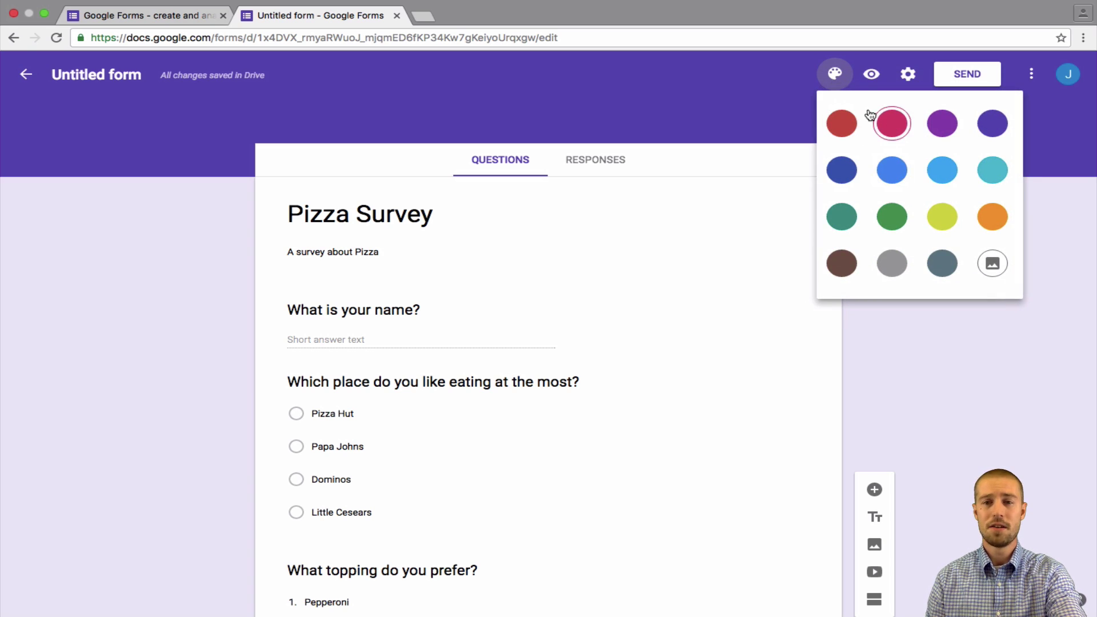
pyautogui.click(841, 123)
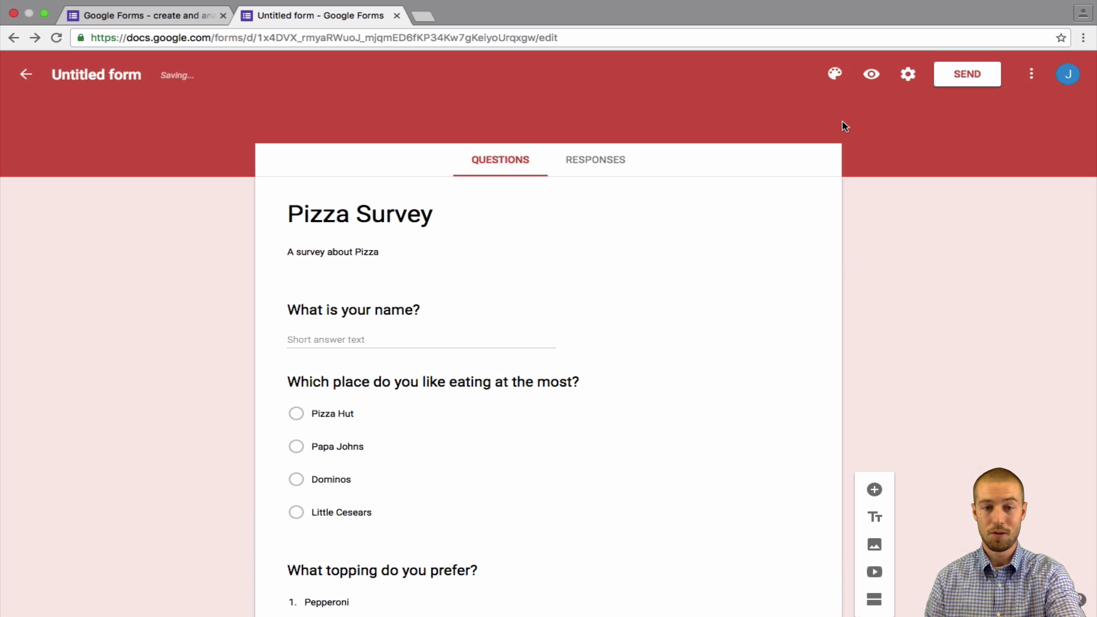
pyautogui.scroll(-1, 868, 365)
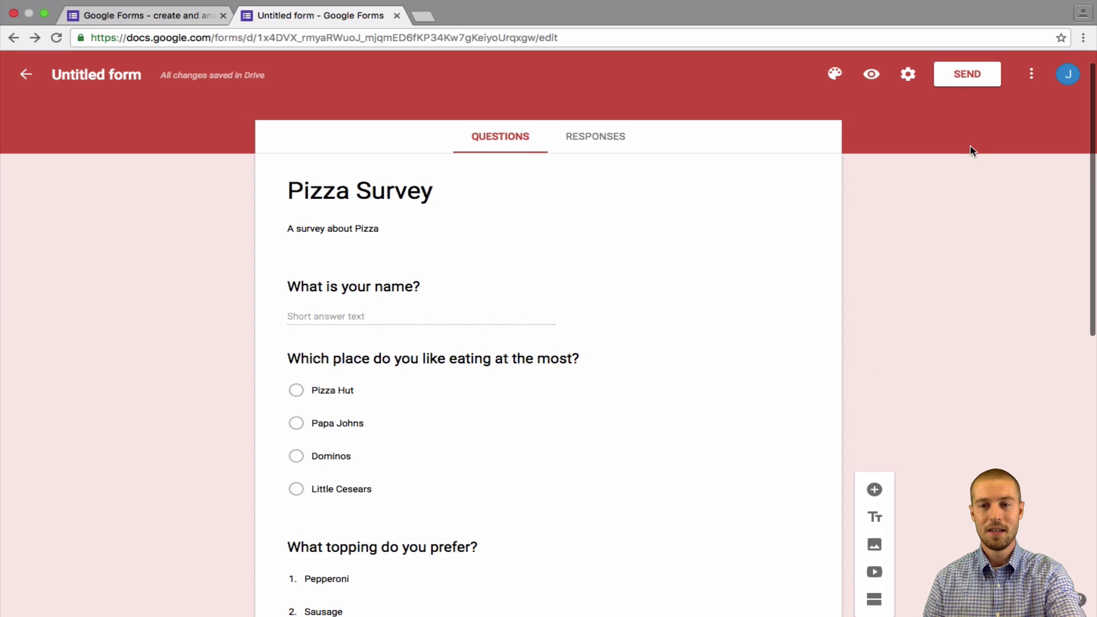
pyautogui.click(955, 79)
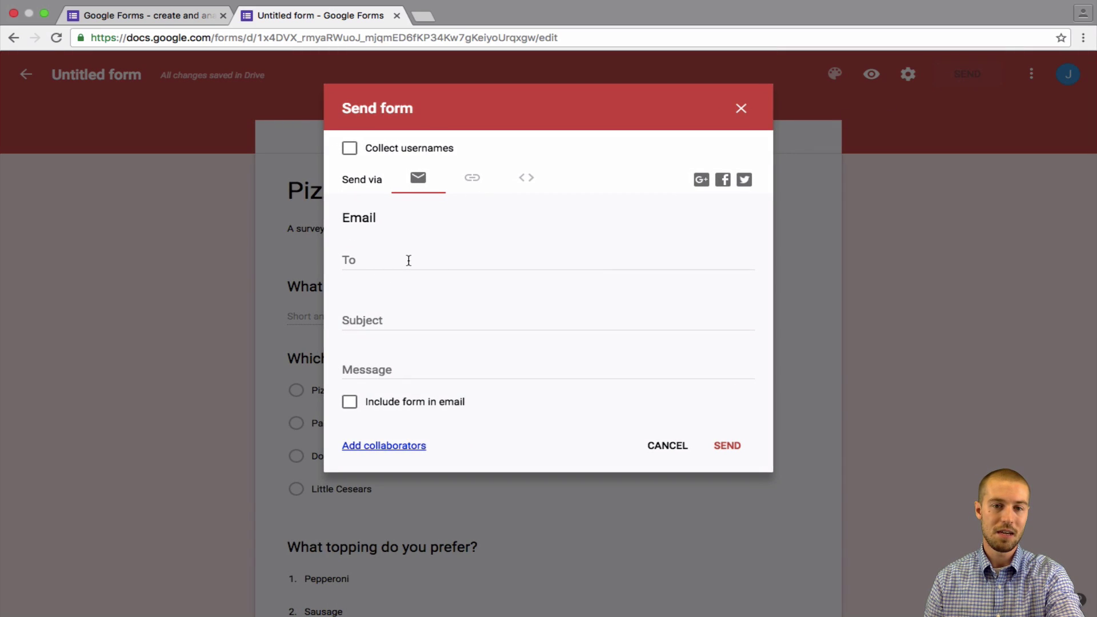
# Generate a shortened goo.gl link to the Pizza Survey, then close the Send form dialog.
pyautogui.click(472, 178)
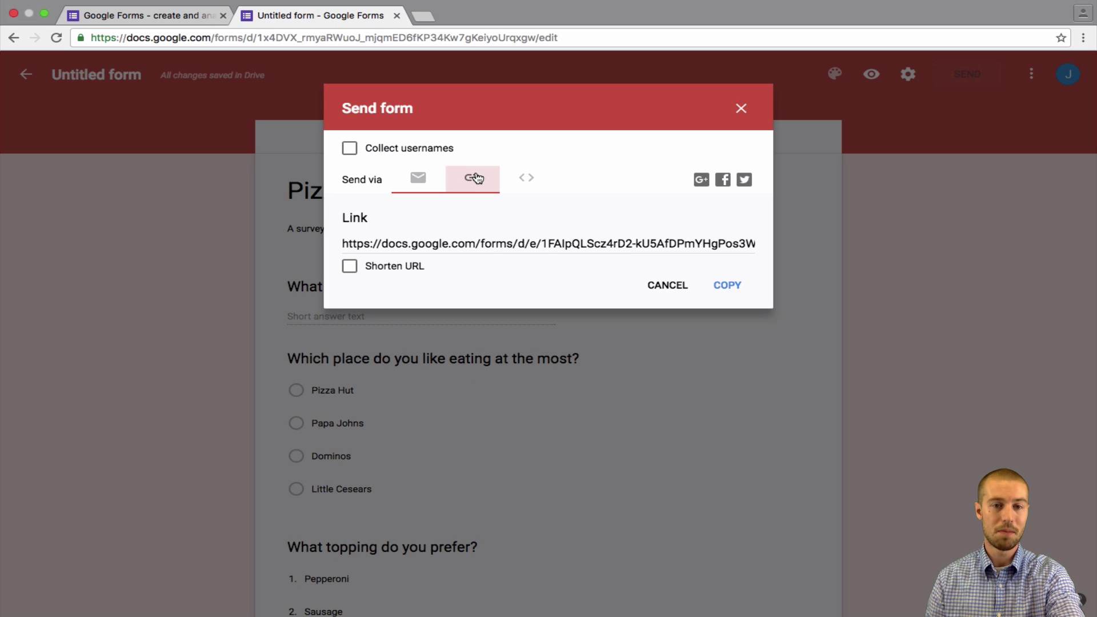
pyautogui.click(460, 245)
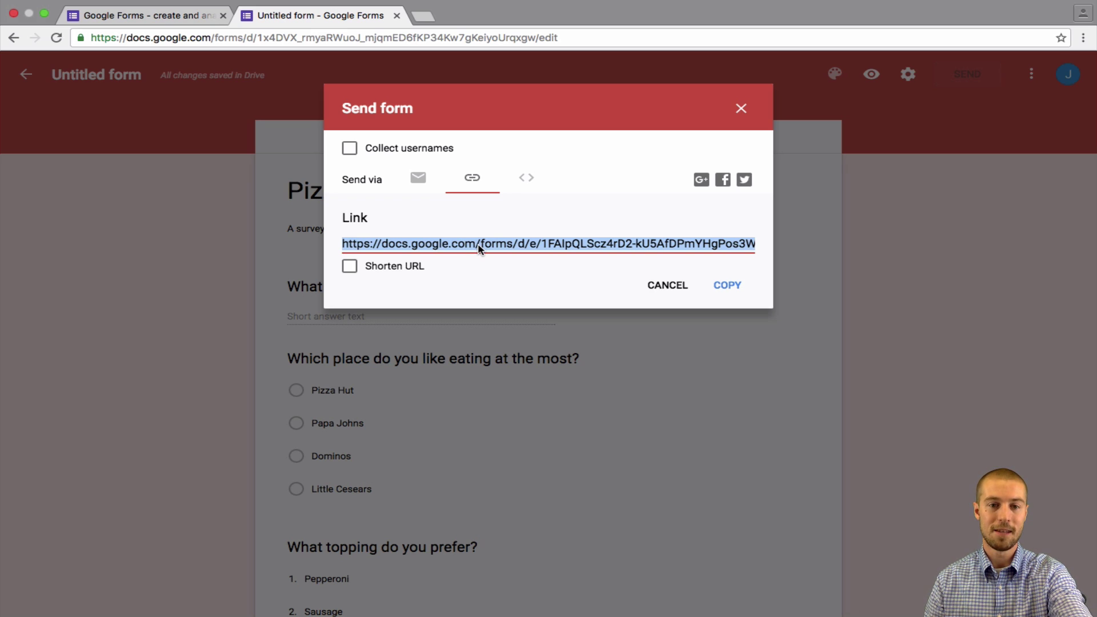
pyautogui.click(399, 268)
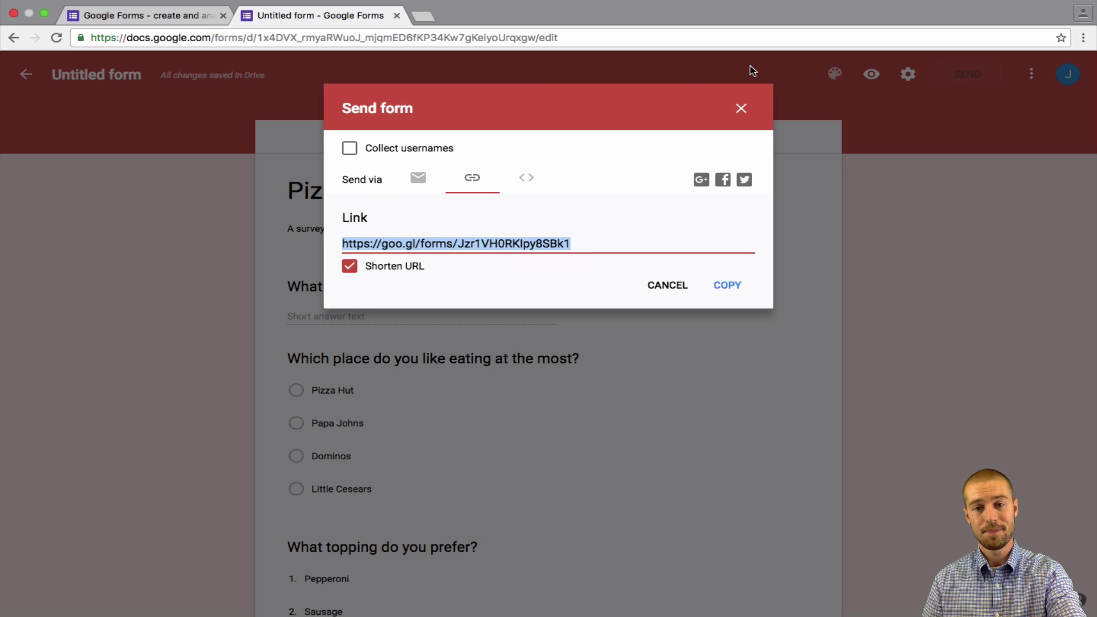
pyautogui.click(740, 108)
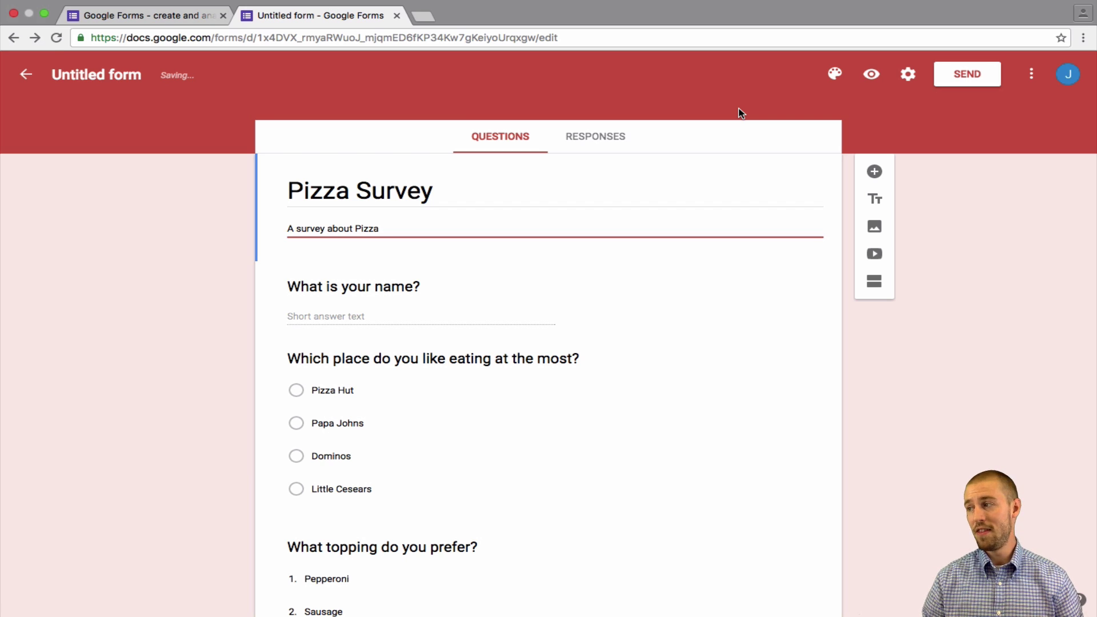